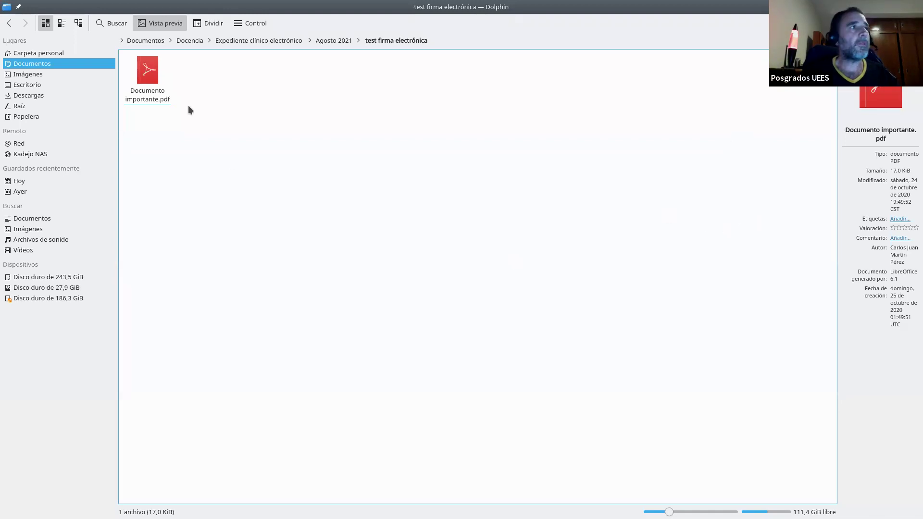
View Documento importante.pdf in Okular fitted with 'Ajustar a la página', then close Okular
drag(159, 99, 198, 125)
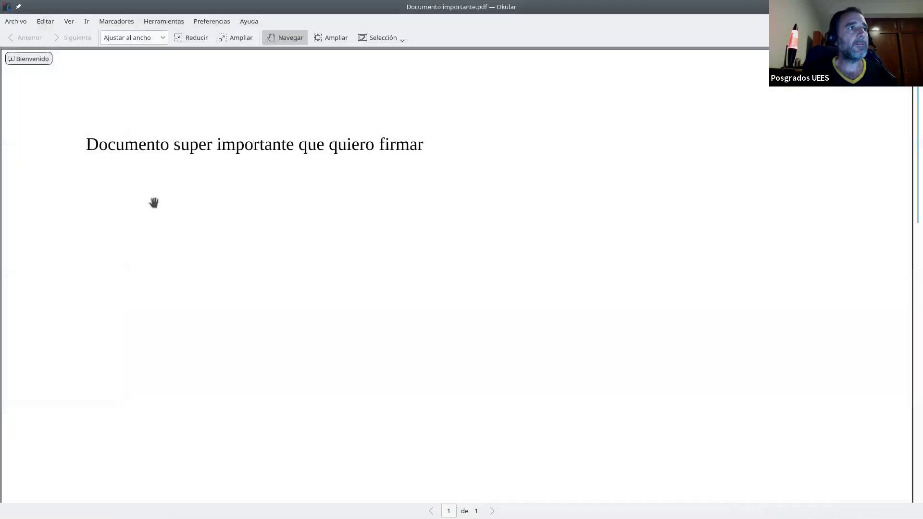
click(162, 38)
click(145, 76)
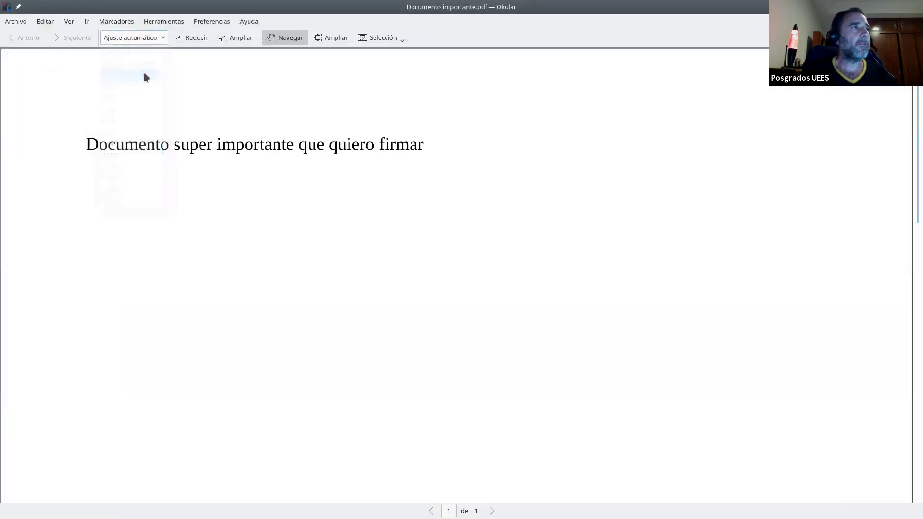
click(161, 37)
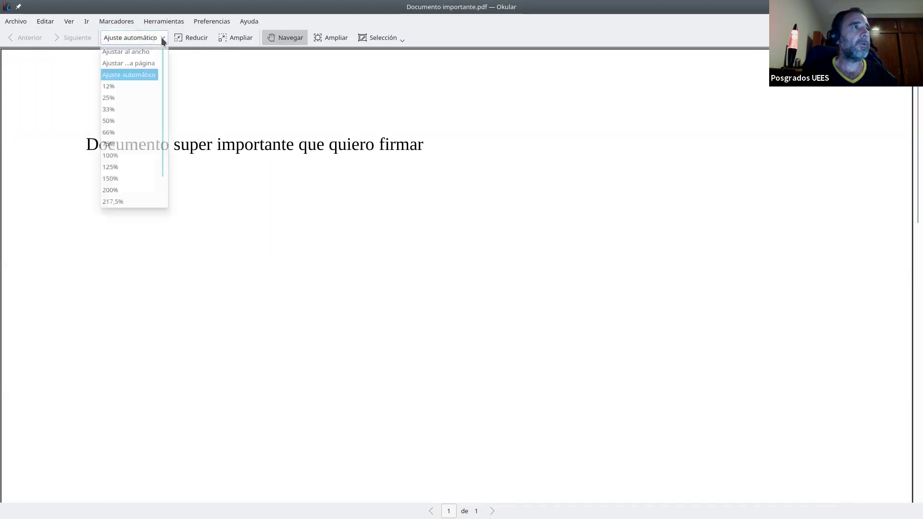
click(149, 65)
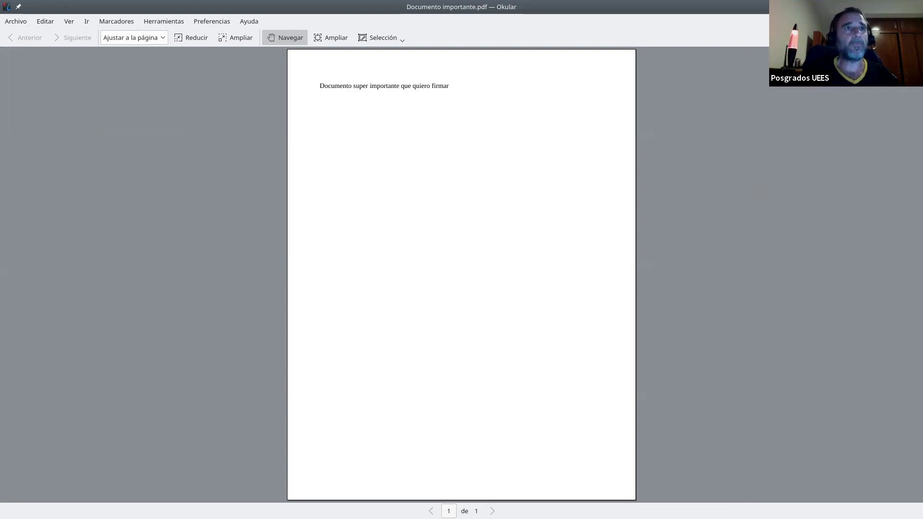
key(ctrl+q)
click(515, 242)
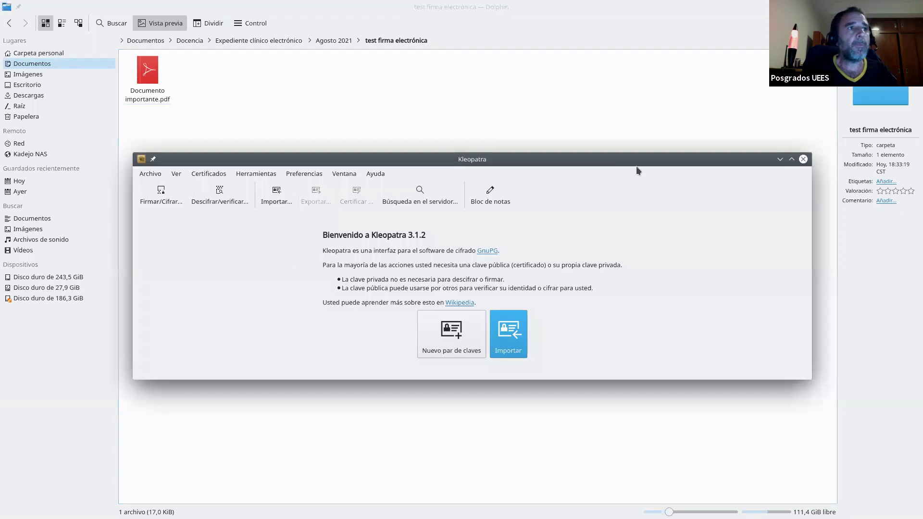
Start a new Kleopatra key pair with the owner's name and e-mail, and begin generating it
drag(619, 152, 615, 146)
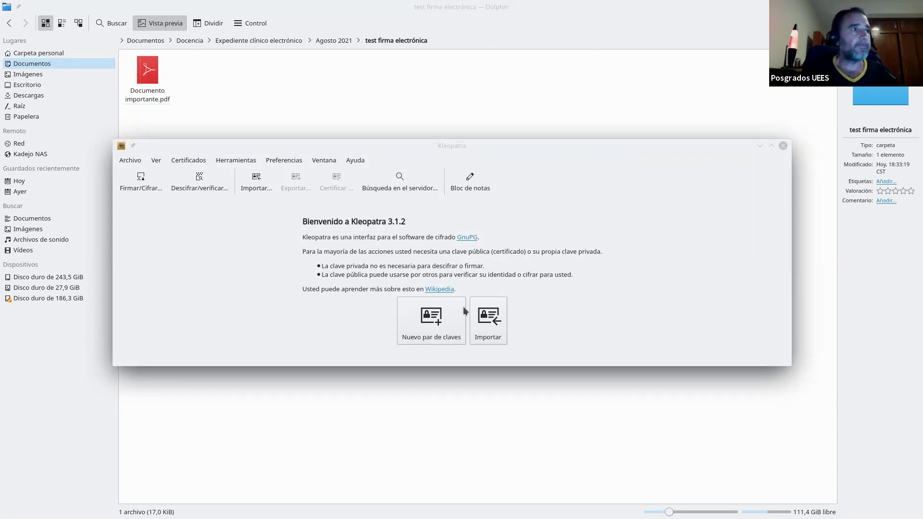
click(428, 310)
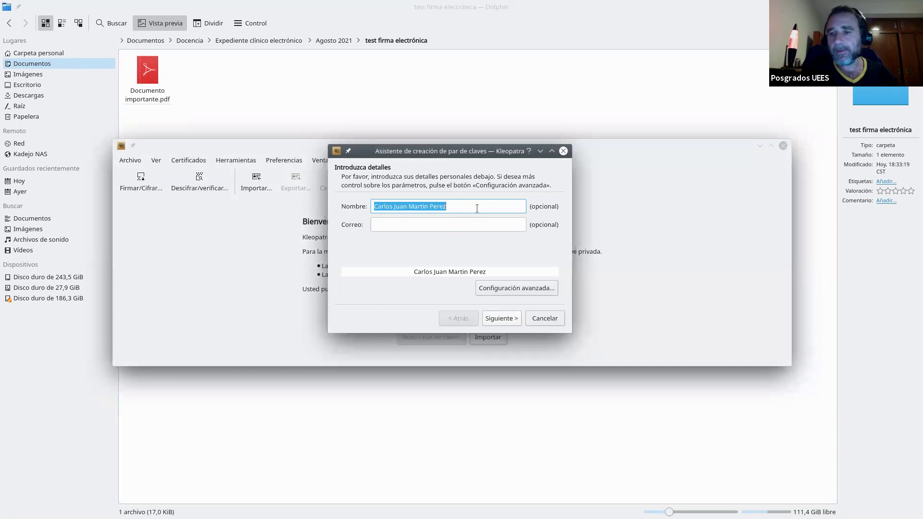
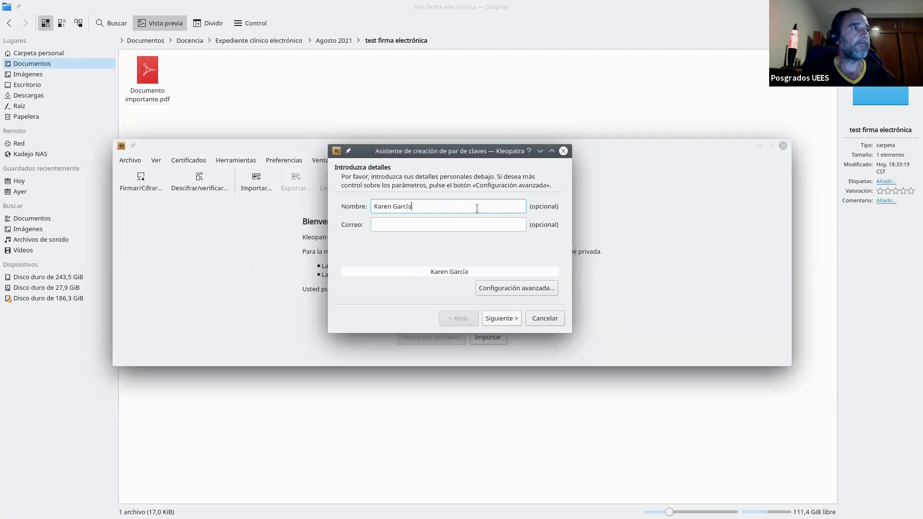
key(Tab)
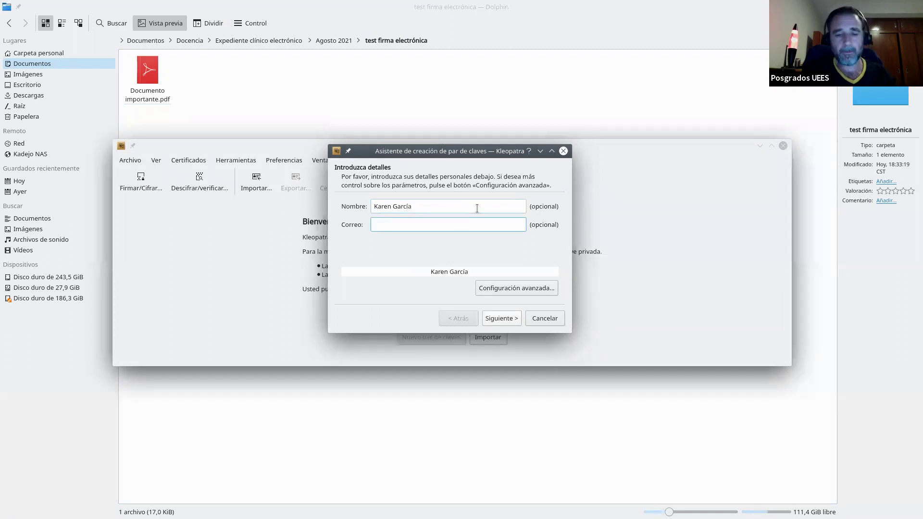
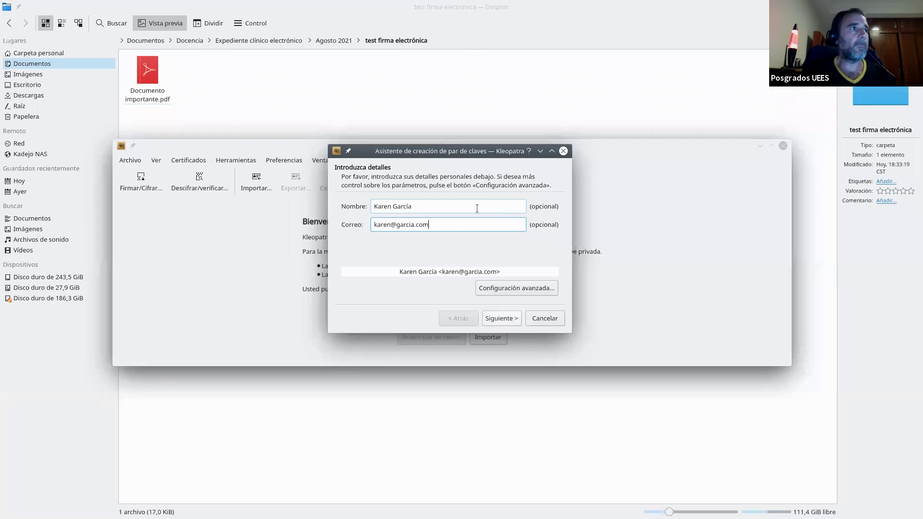
click(495, 320)
click(496, 319)
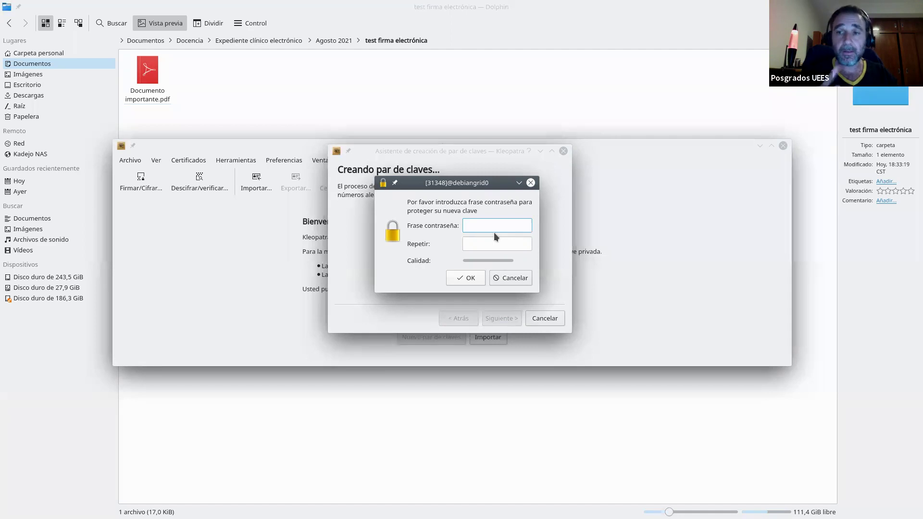
Enter the short passphrase twice and keep it despite the insecure-passphrase warning
text(••)
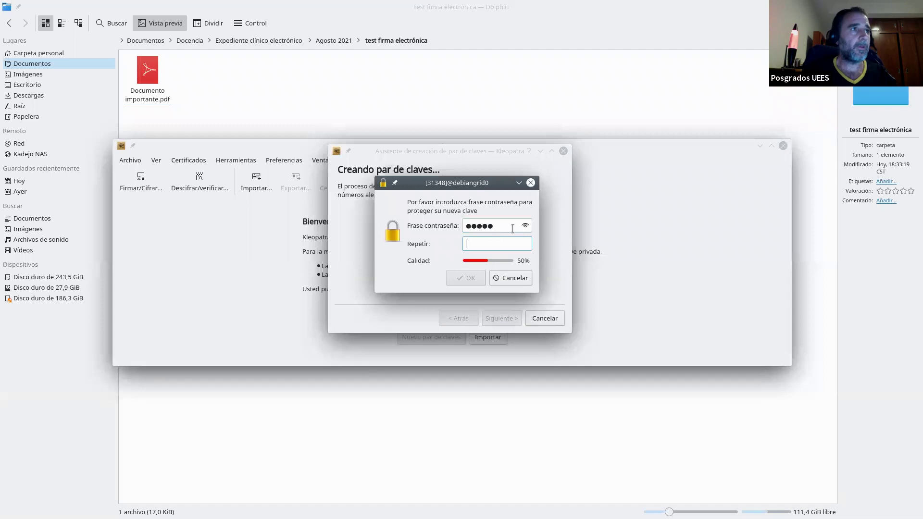
text(•)
key(Tab)
text(••••••)
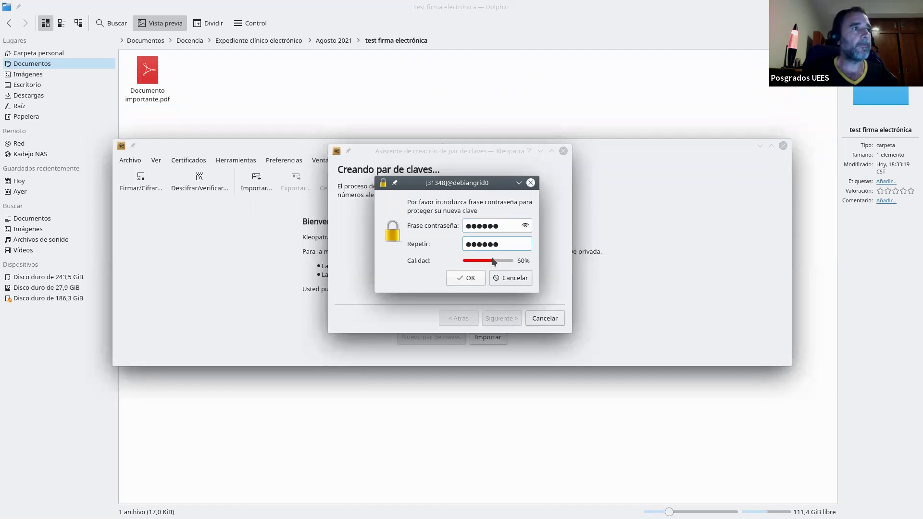
click(466, 274)
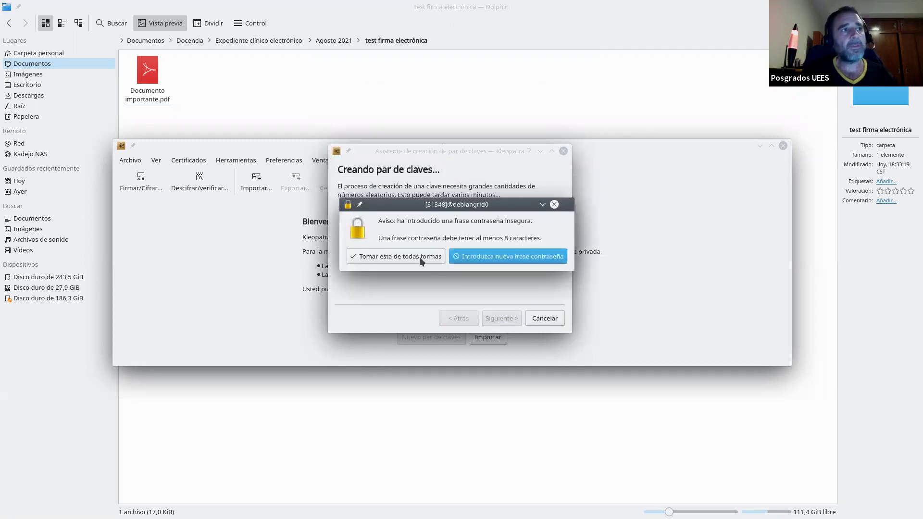
click(419, 258)
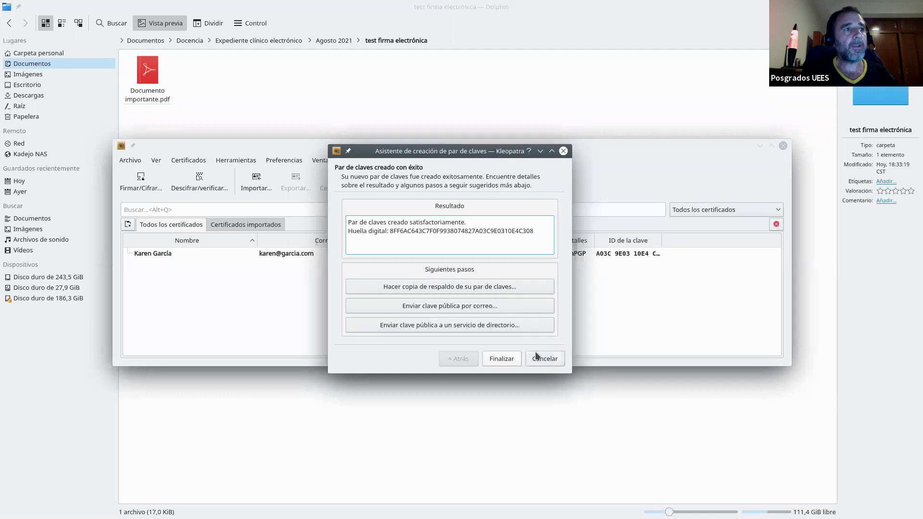
Finish the key-pair wizard, then start Firmar/Cifrar… to pick a file
click(514, 360)
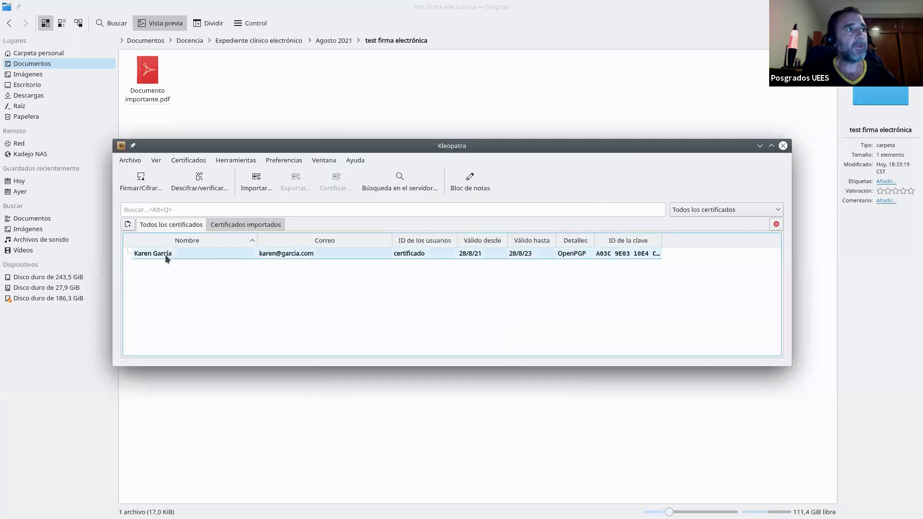
mouse_move(168, 257)
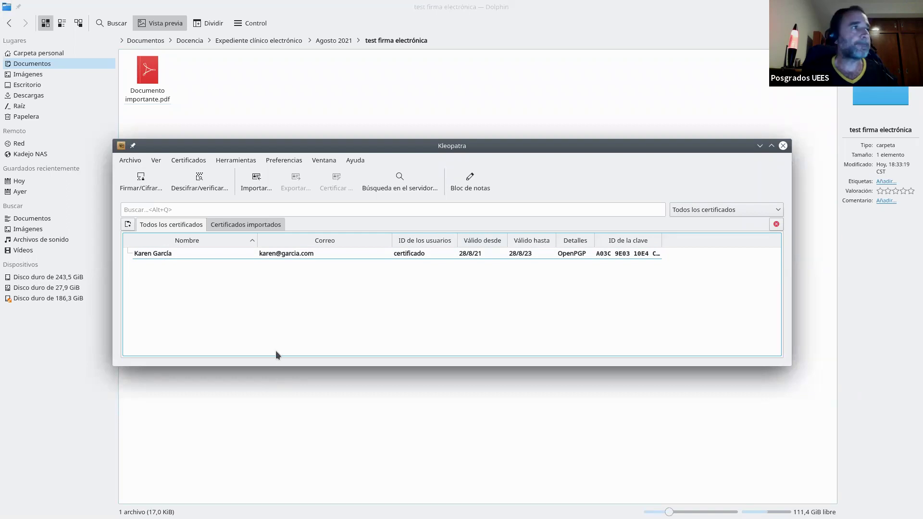
click(142, 189)
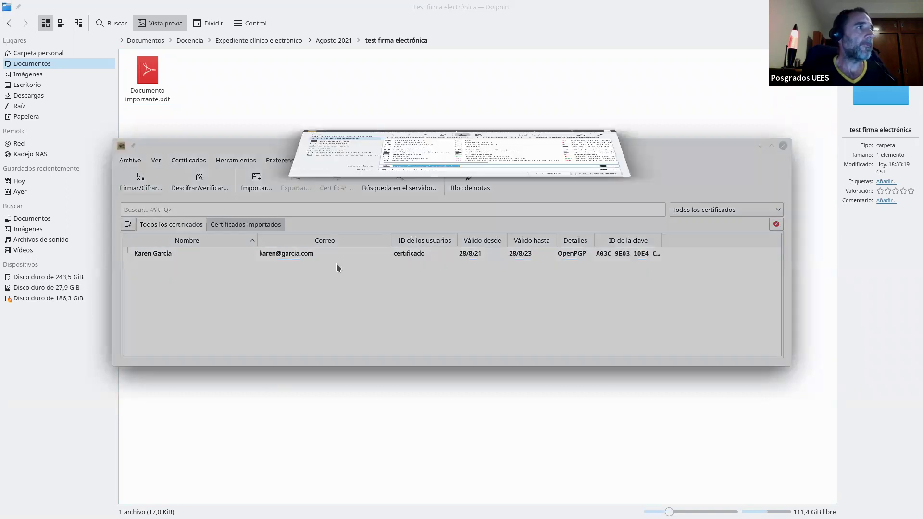
Load Documento importante.pdf from Documentos › Docencia › … › test firma electrónica for signing
click(354, 160)
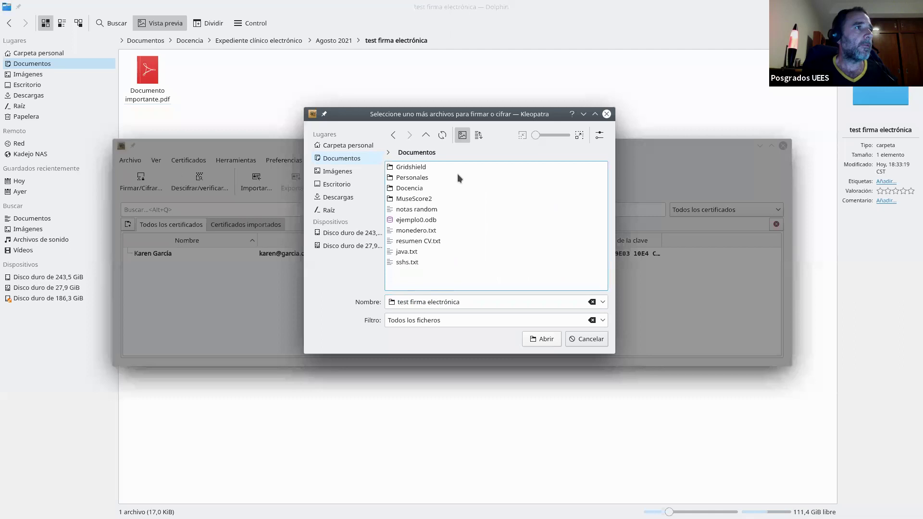
click(414, 188)
click(418, 166)
click(417, 166)
click(417, 166)
click(417, 166)
click(540, 340)
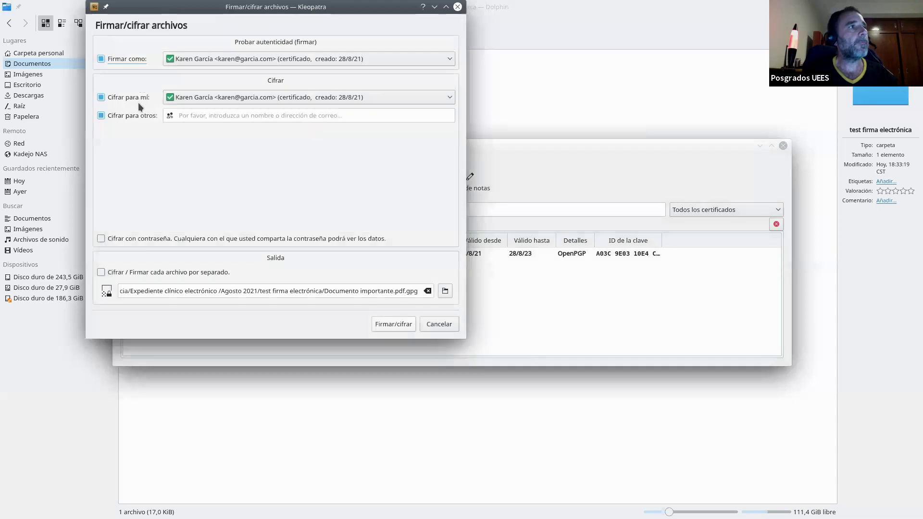
Sign the PDF only, without encryption, unlocking the key with its passphrase, then close the results
click(102, 98)
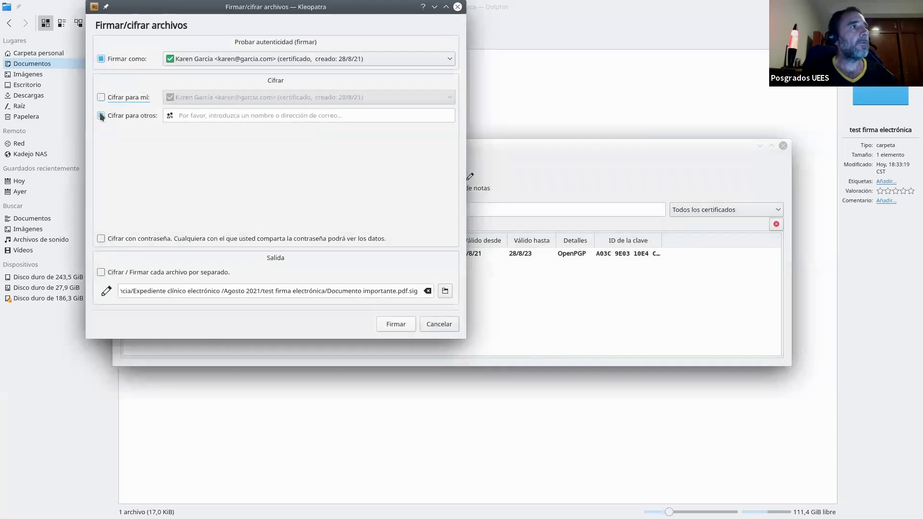
click(101, 115)
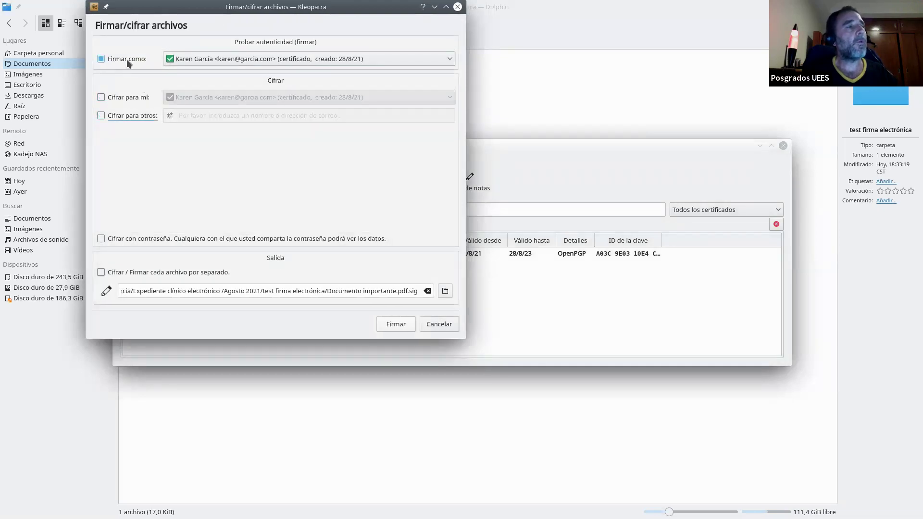
click(315, 62)
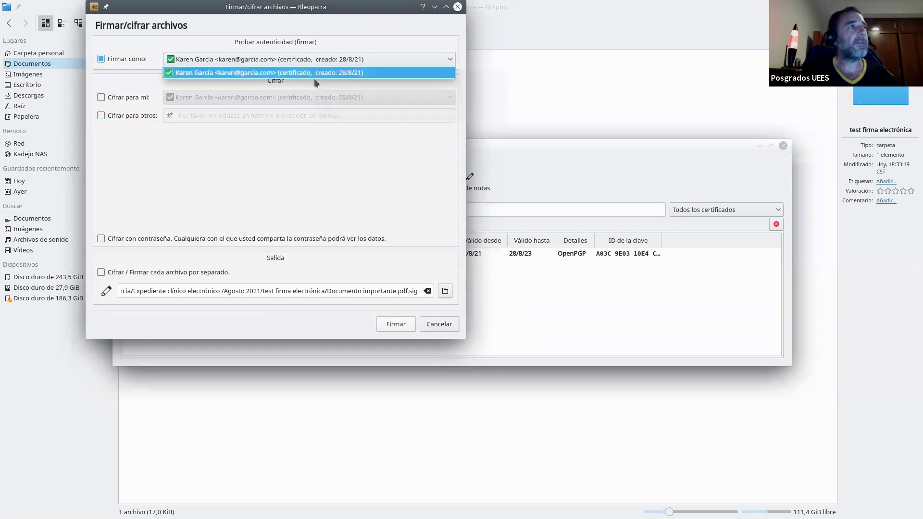
click(404, 42)
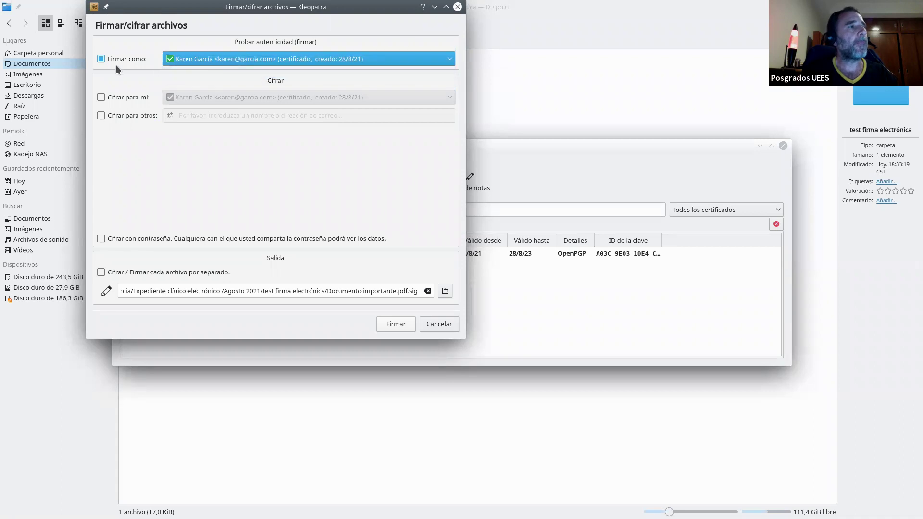
click(394, 322)
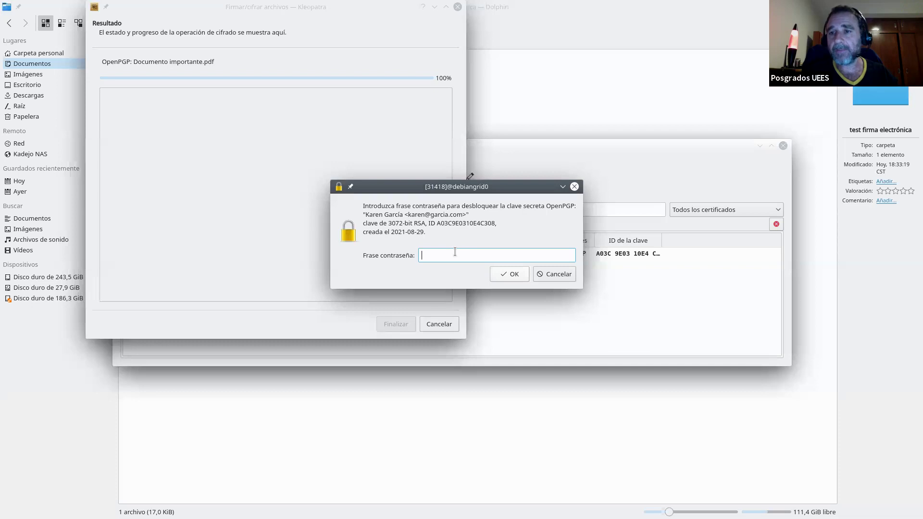
text(******)
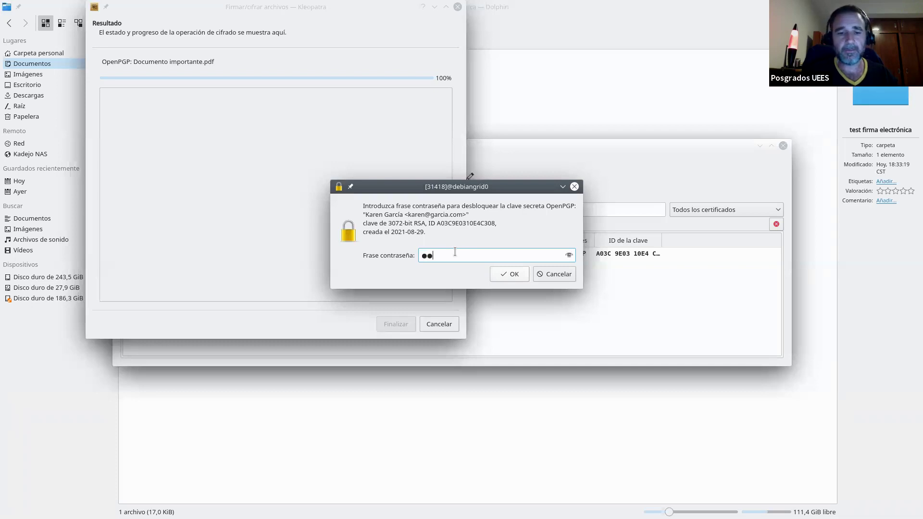
key(Return)
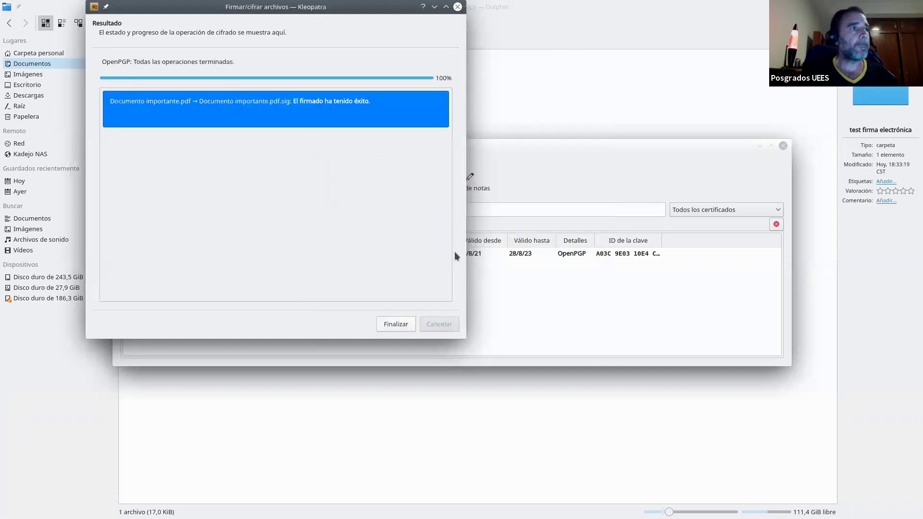
click(396, 327)
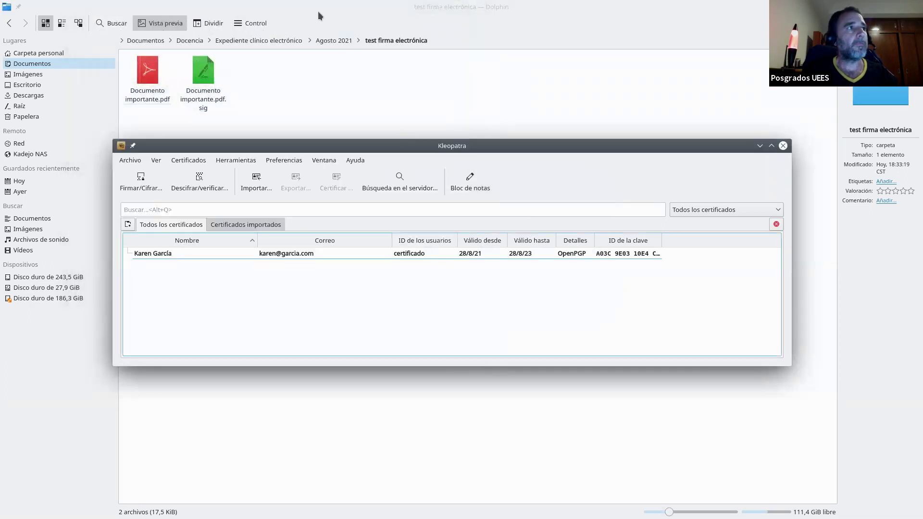
click(266, 75)
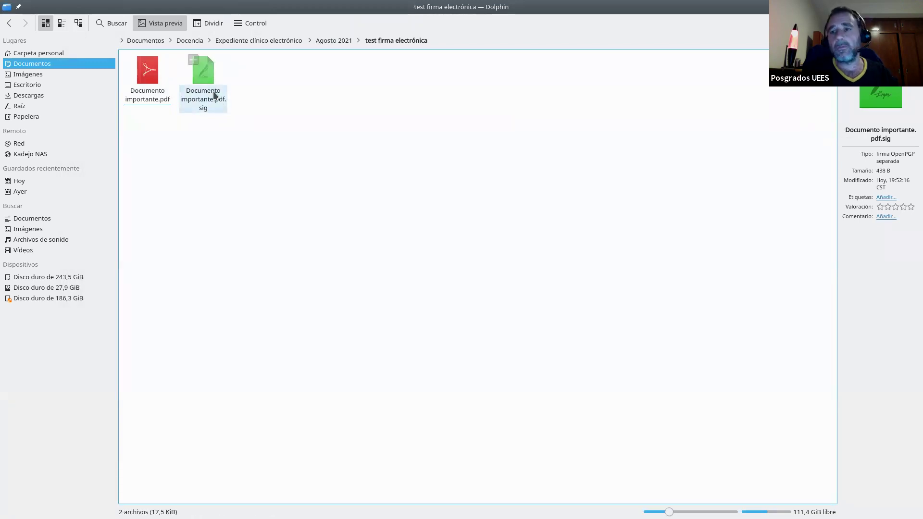
drag(212, 98, 906, 144)
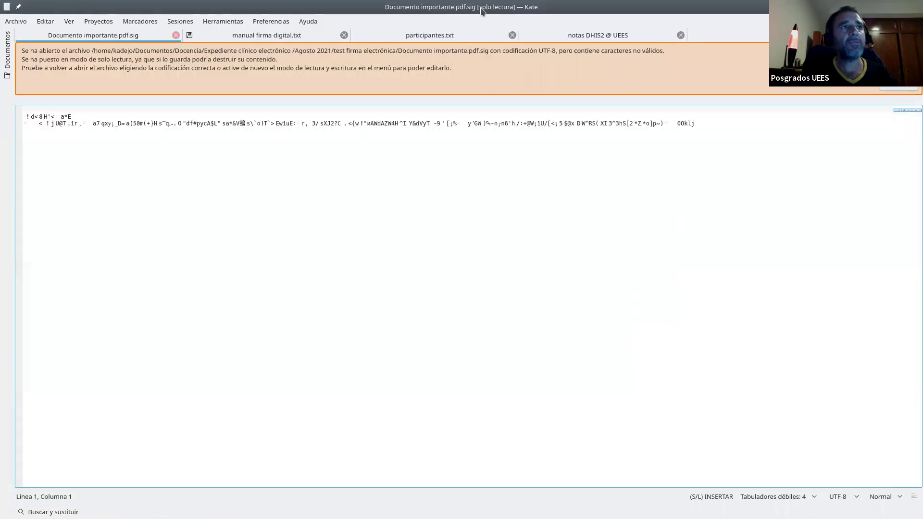
click(893, 7)
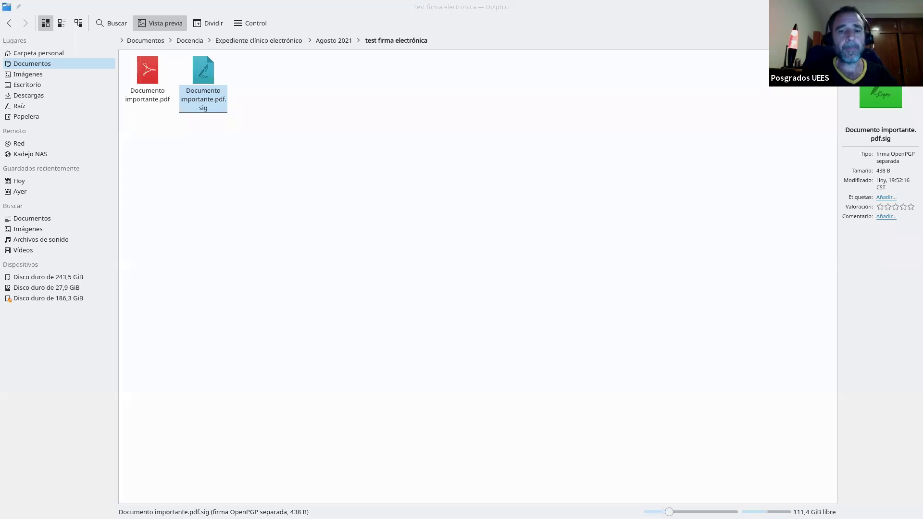
click(155, 254)
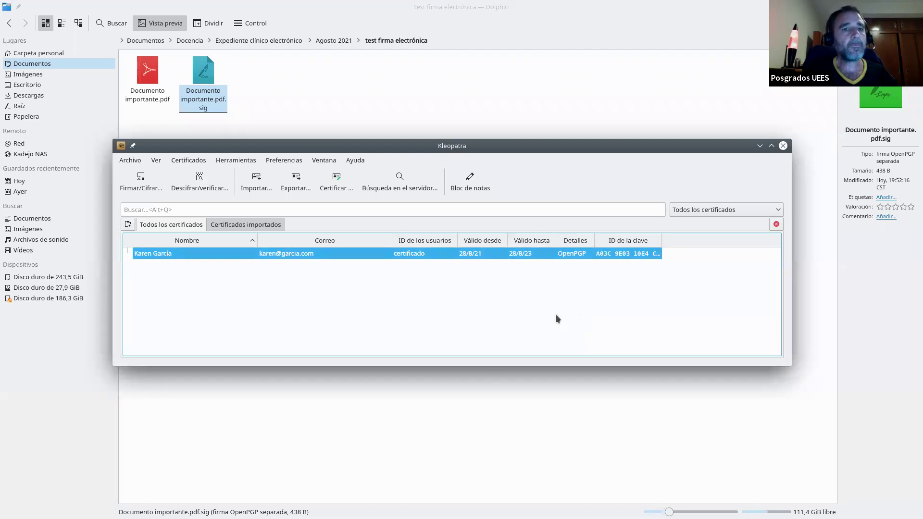
Export the certificate's public key as karen publica.asc
right_click(159, 255)
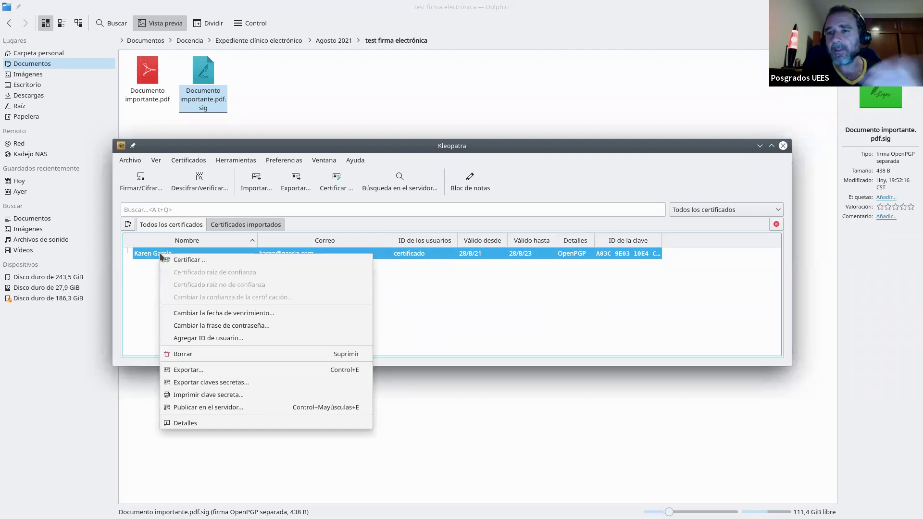
click(187, 370)
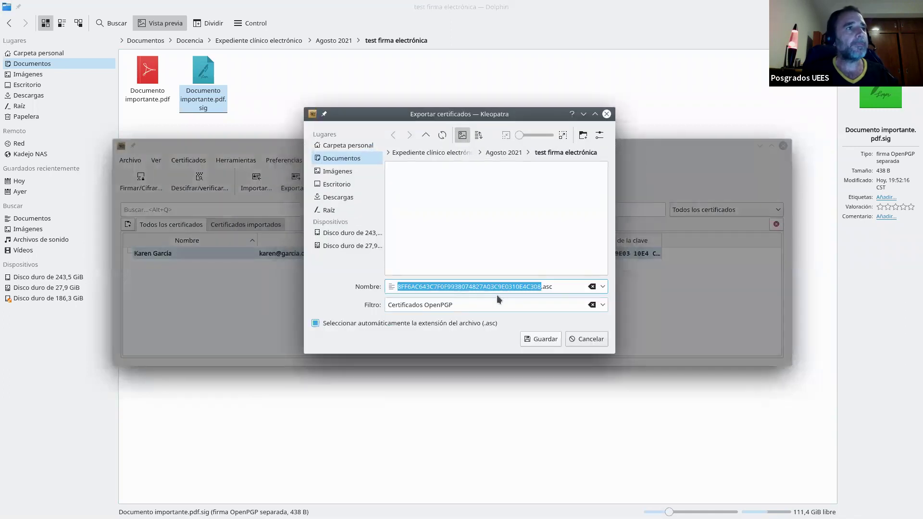
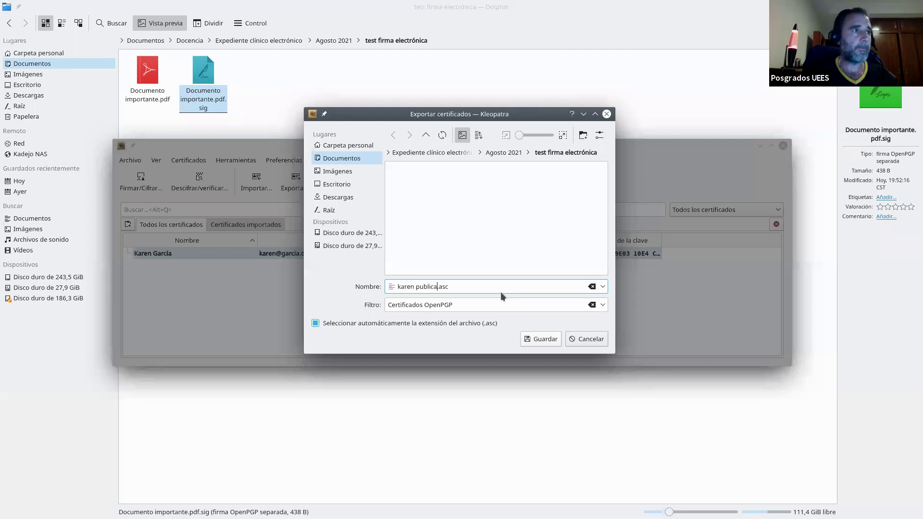
key(Return)
Export the secret key in ASCII armor as karen privada.asc, authorising with the passphrase
right_click(163, 252)
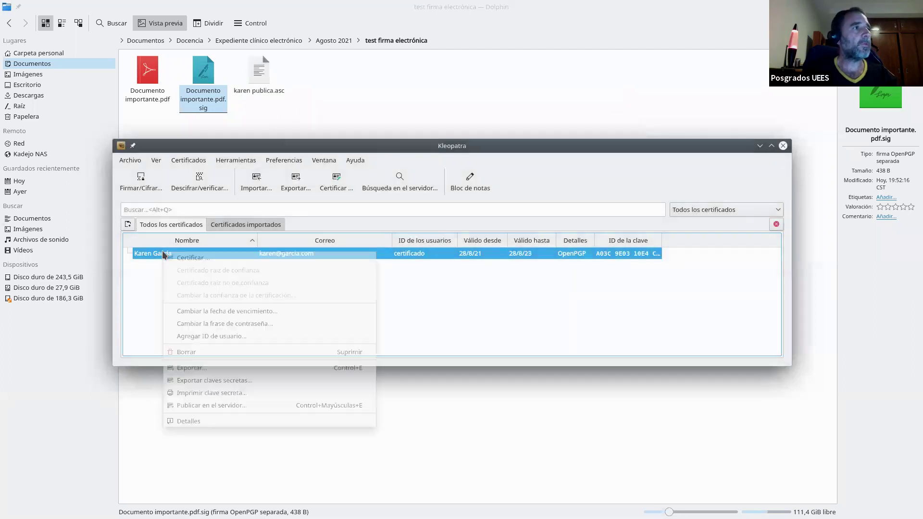
click(235, 381)
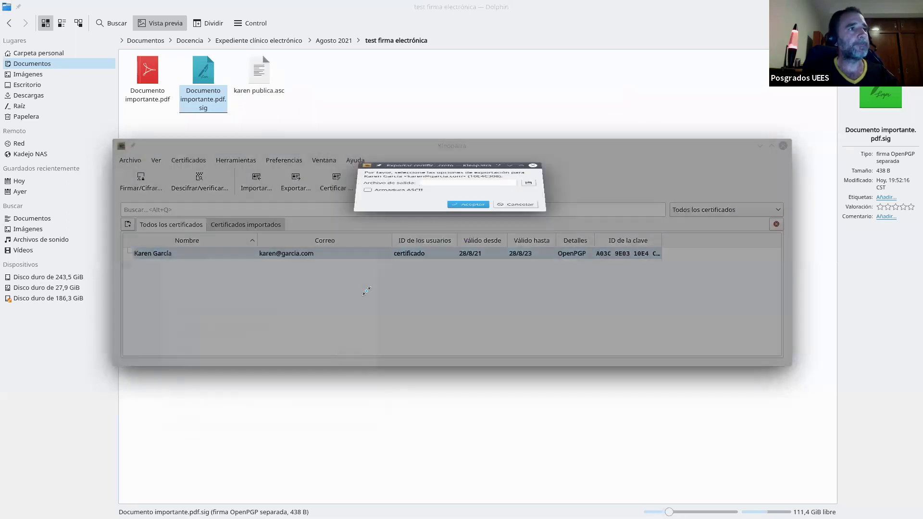
click(389, 243)
click(437, 230)
text(karen privada)
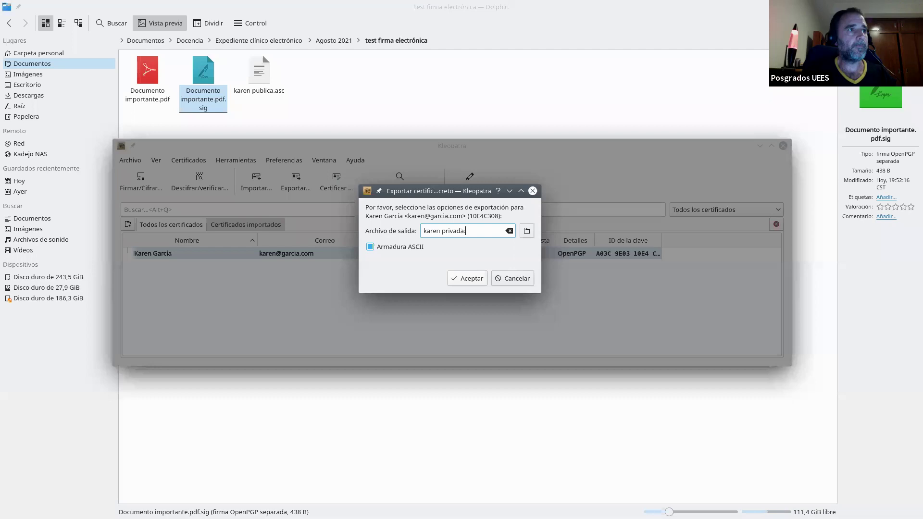
text(.asc)
key(Return)
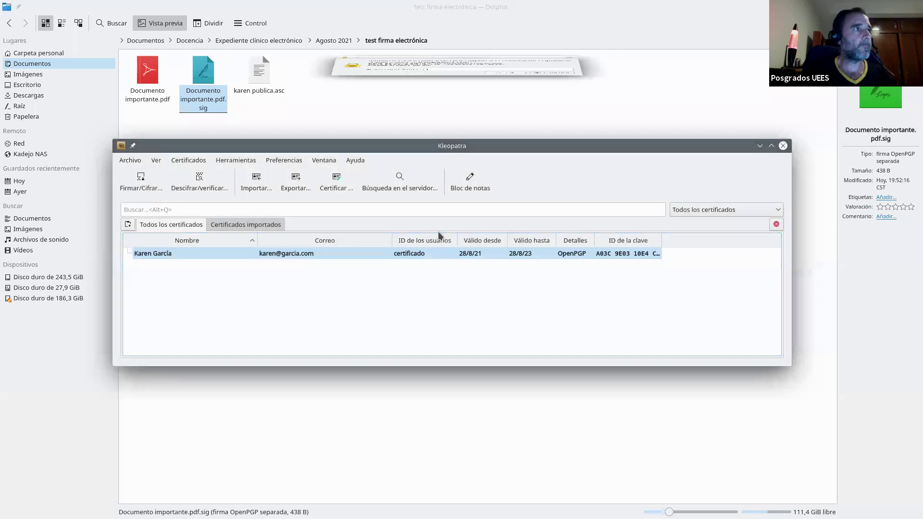
text(*****)
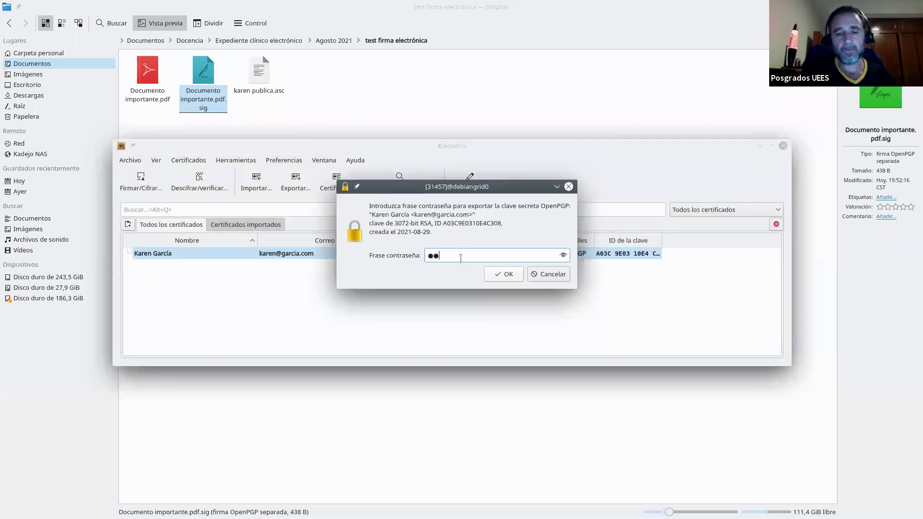
key(BackSpace)
key(BackSpace)
key(BackSpace)
key(BackSpace)
text(******)
key(Return)
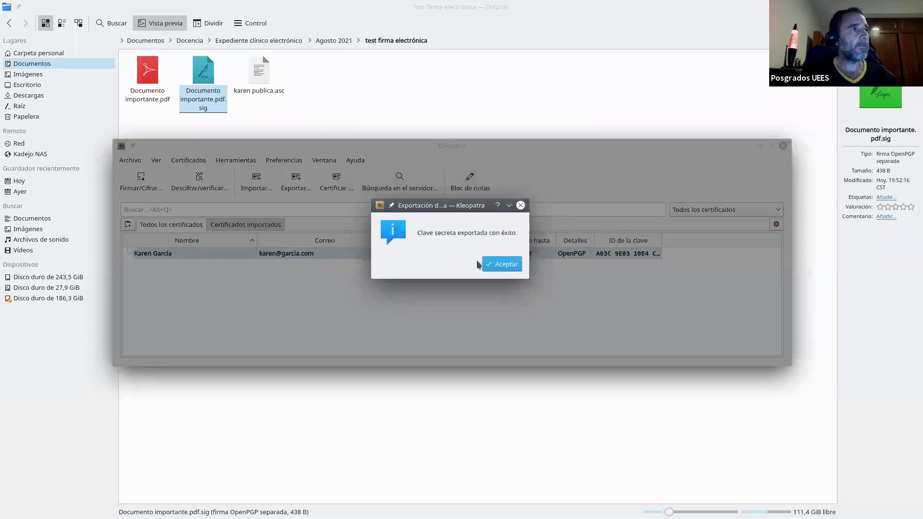
click(495, 264)
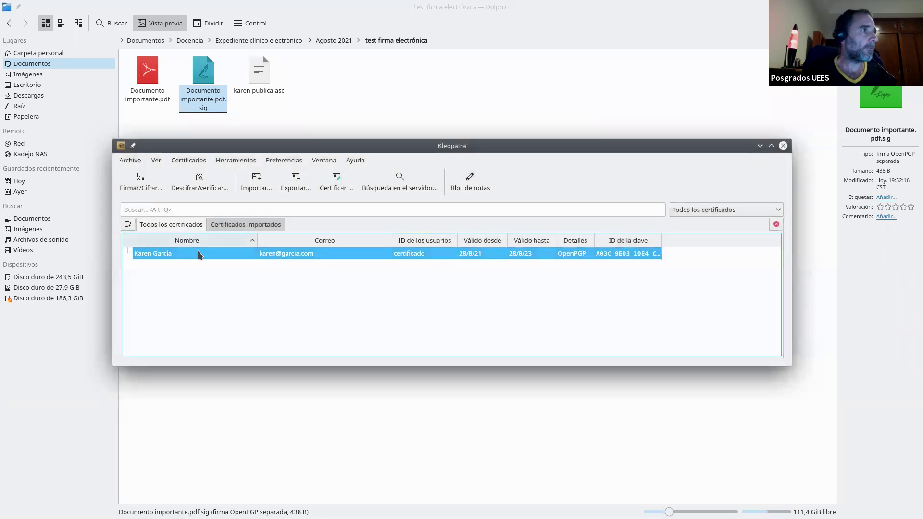
Re-export the ASCII-armored secret key, saving it as karen privada via the file dialog
right_click(199, 251)
click(247, 380)
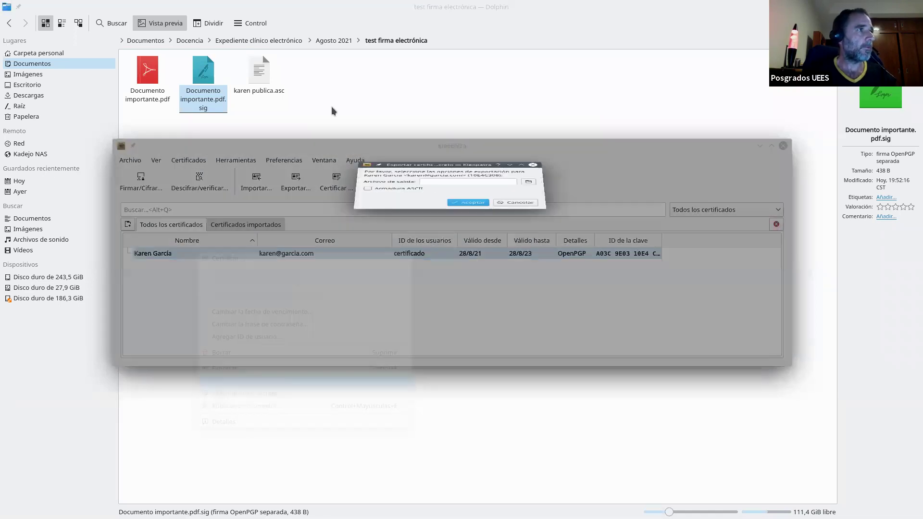
click(419, 248)
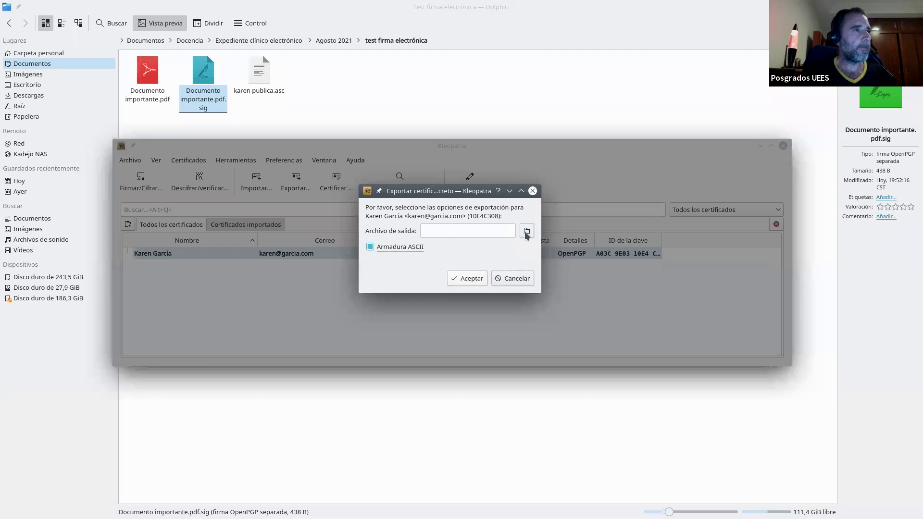
click(526, 230)
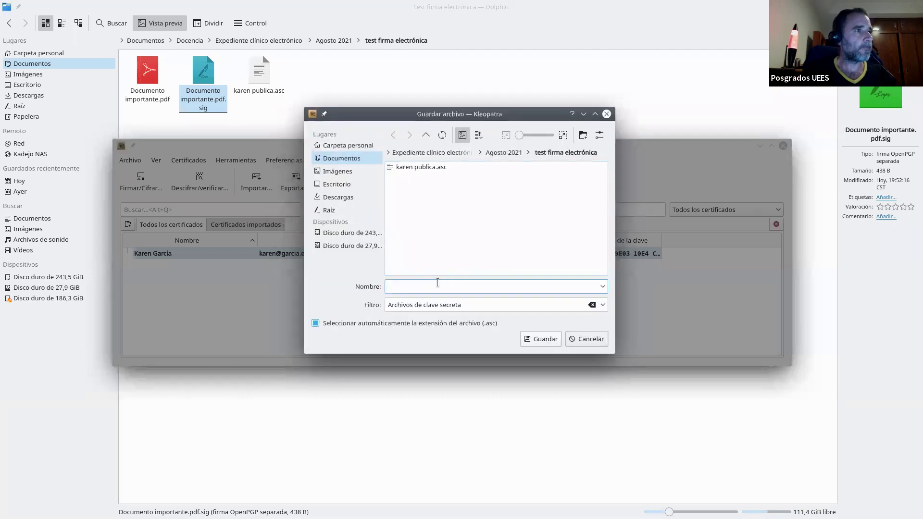
text(karen privada)
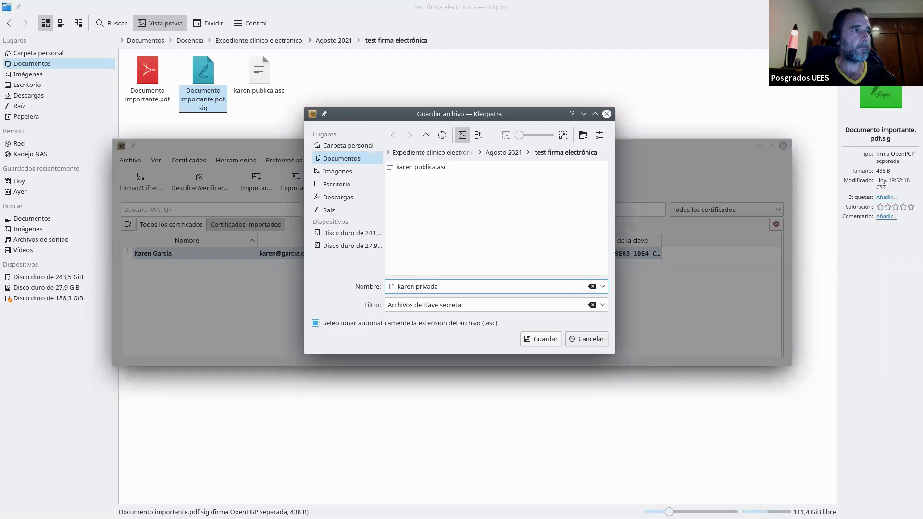
click(546, 339)
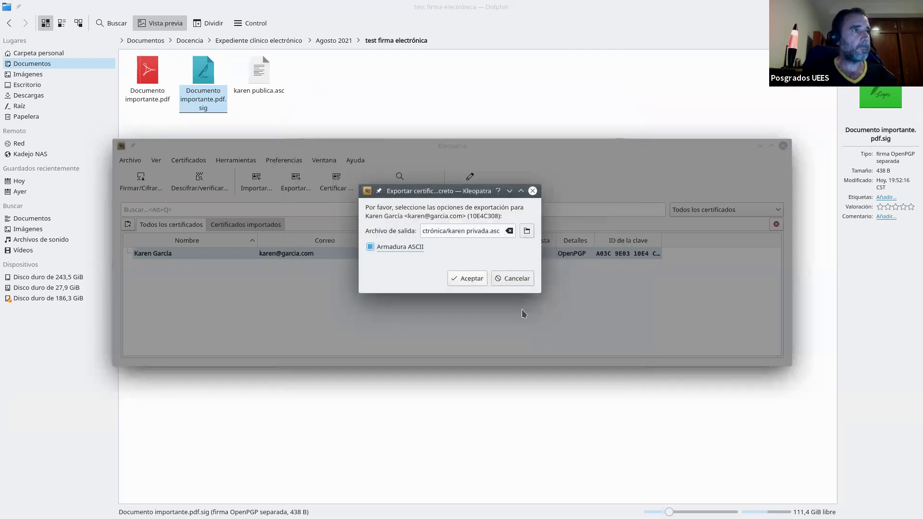
click(472, 278)
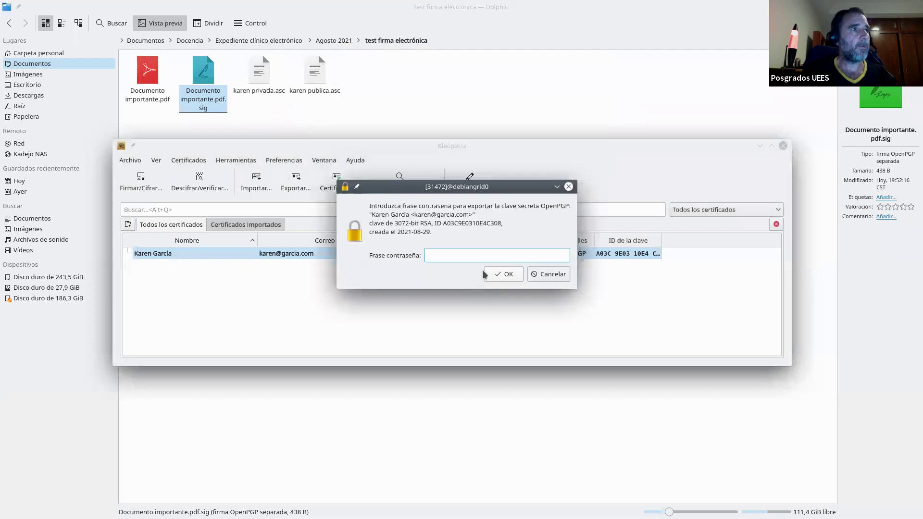
text(********)
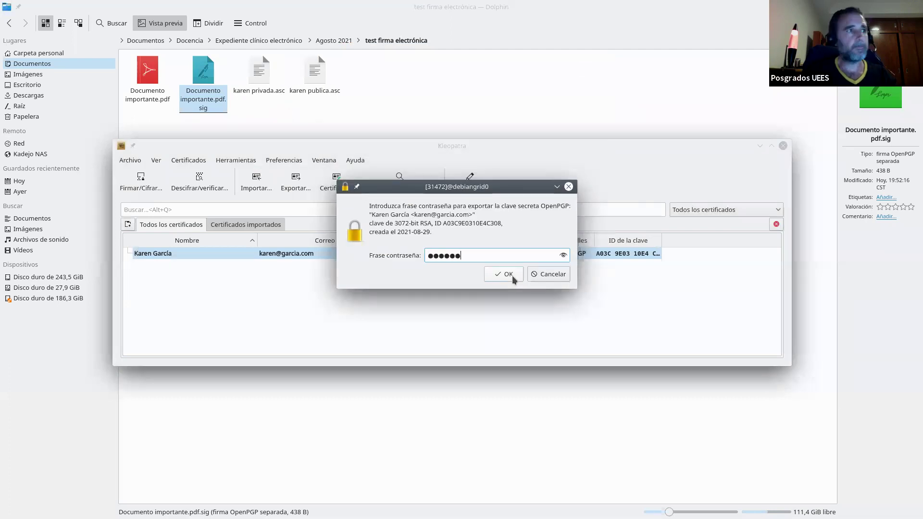
click(512, 275)
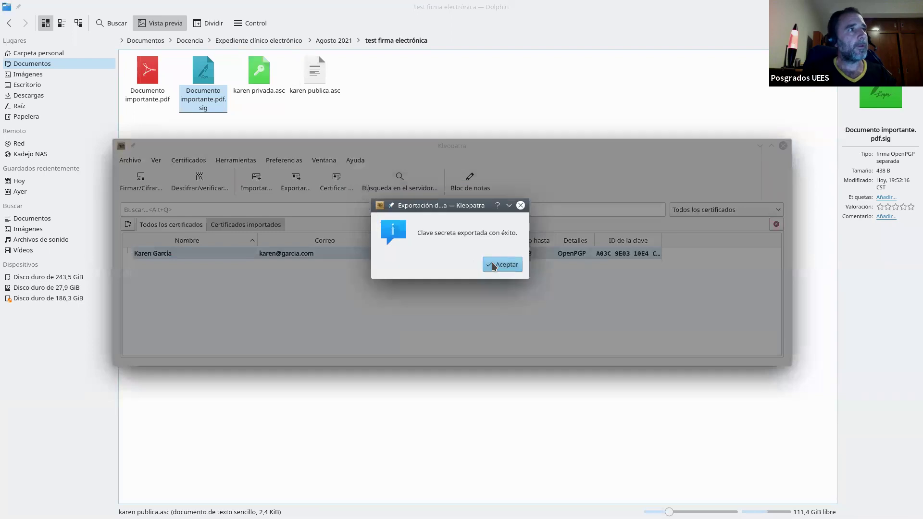
Open both exported .asc key files in KWrite
click(501, 264)
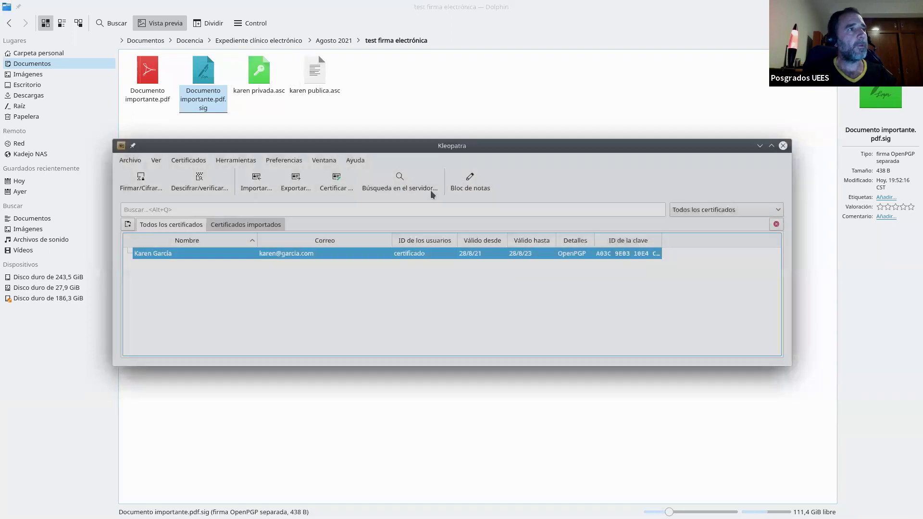
drag(350, 120, 275, 106)
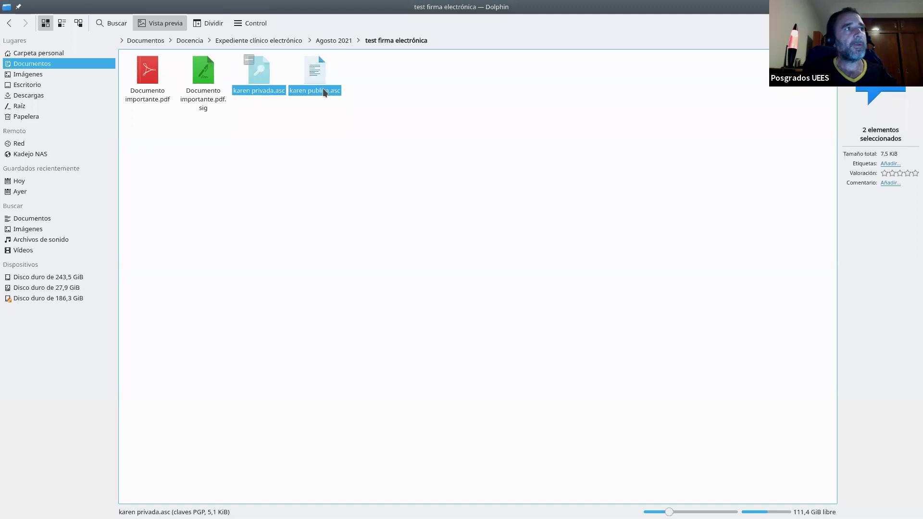
right_click(261, 79)
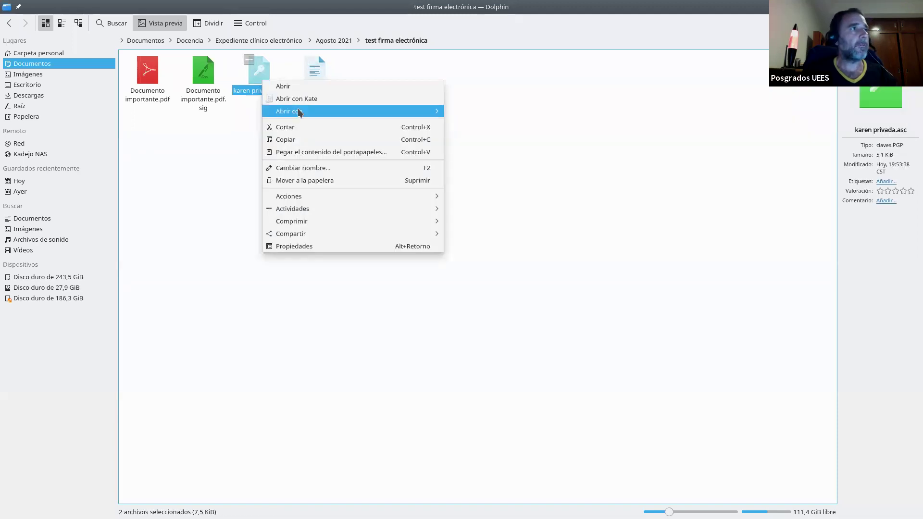
mouse_move(412, 115)
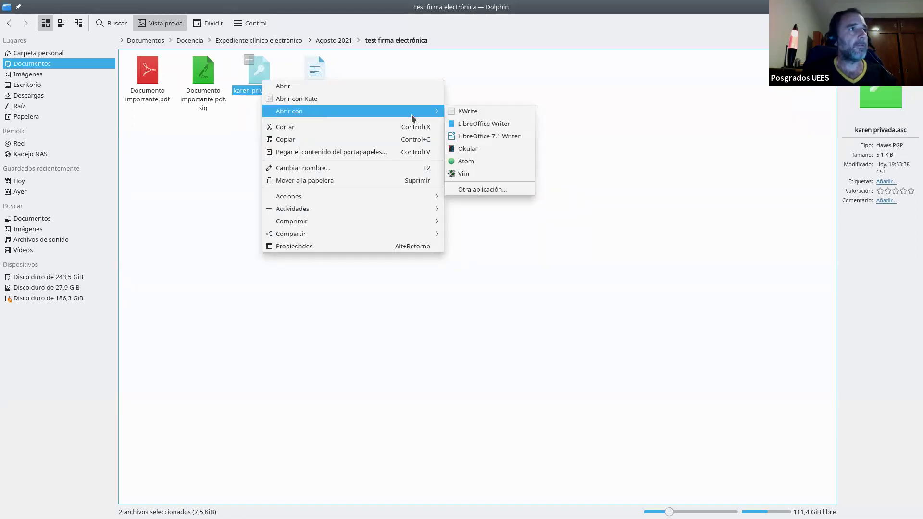
click(481, 115)
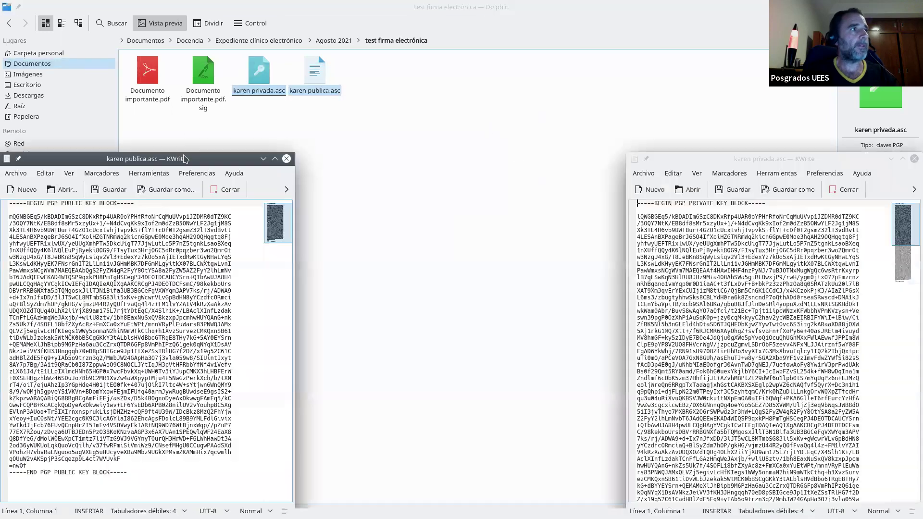
Review the private and public key blocks, then close both KWrite windows
drag(185, 159, 291, 79)
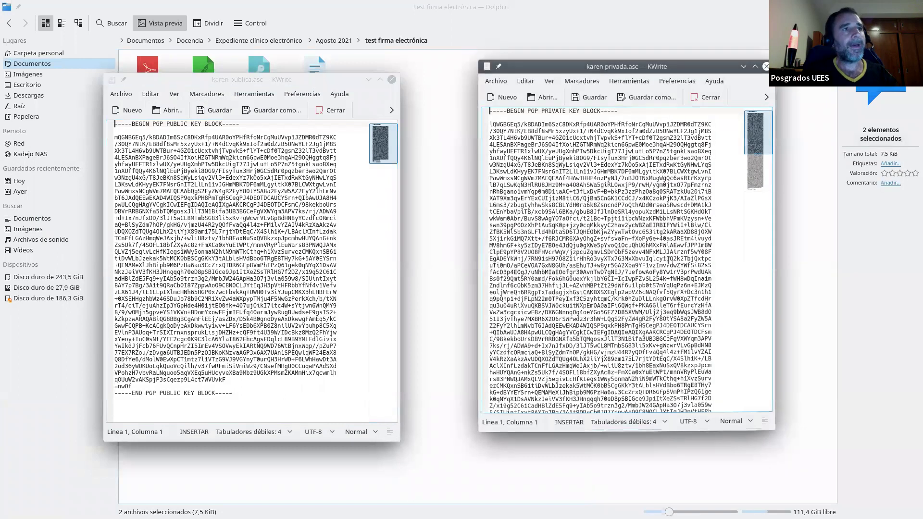
click(591, 487)
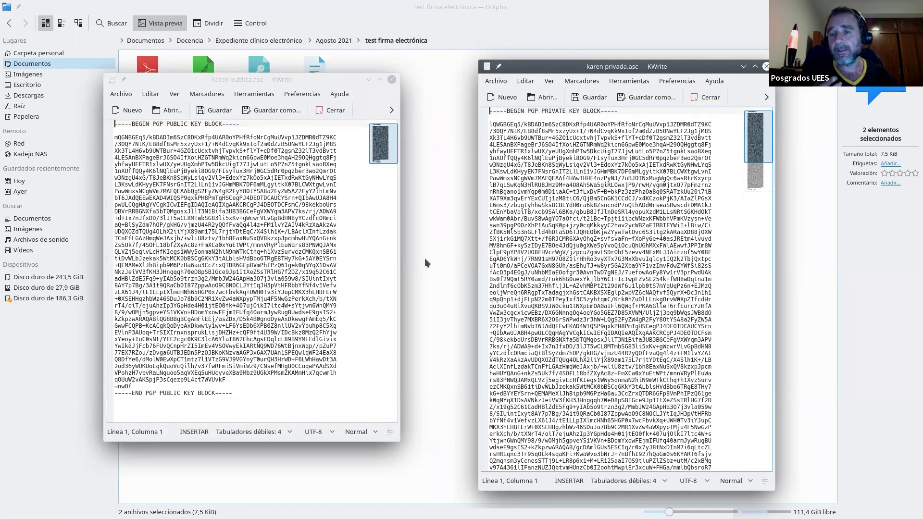
click(765, 66)
click(392, 79)
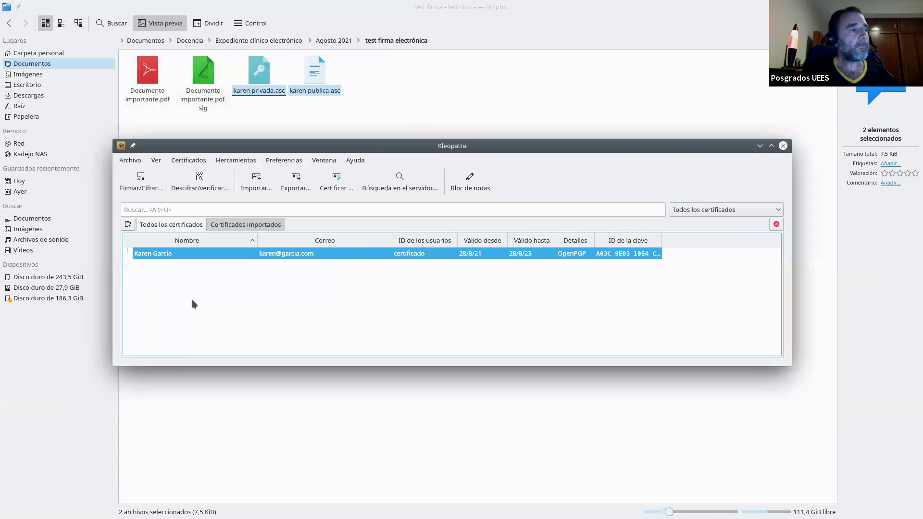
Delete the only certificate, confirming permanent removal of its secret key and subkey
click(185, 291)
click(172, 254)
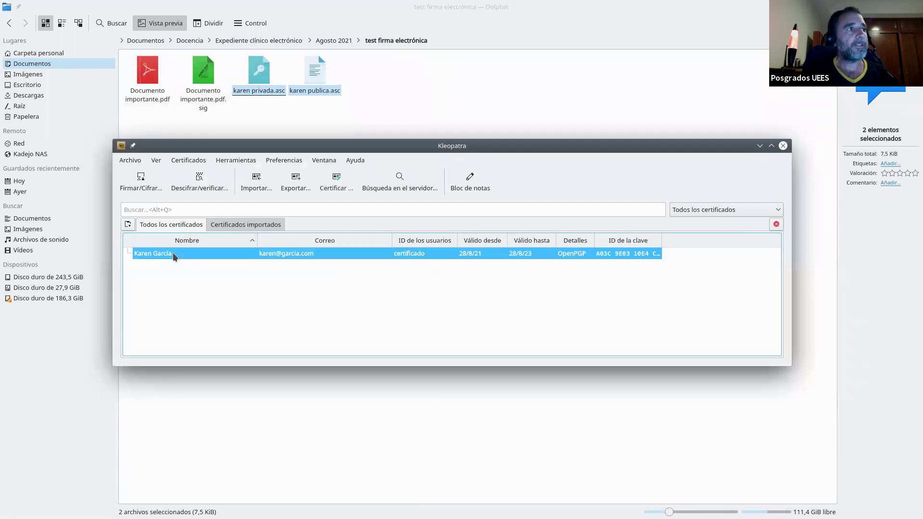
right_click(172, 252)
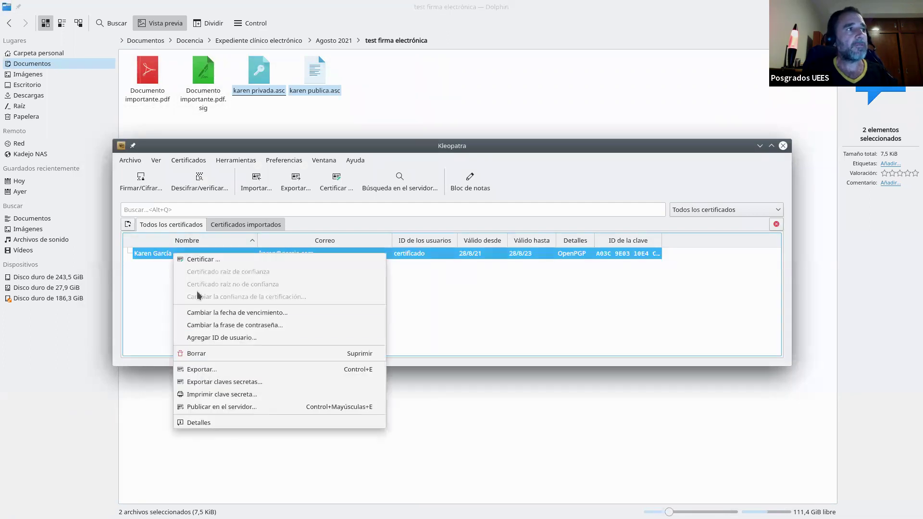
click(222, 353)
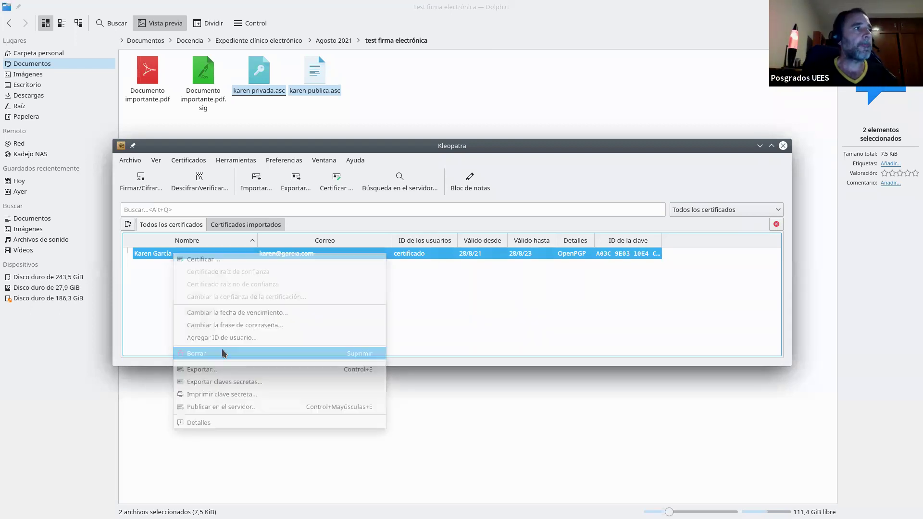
click(527, 348)
click(463, 261)
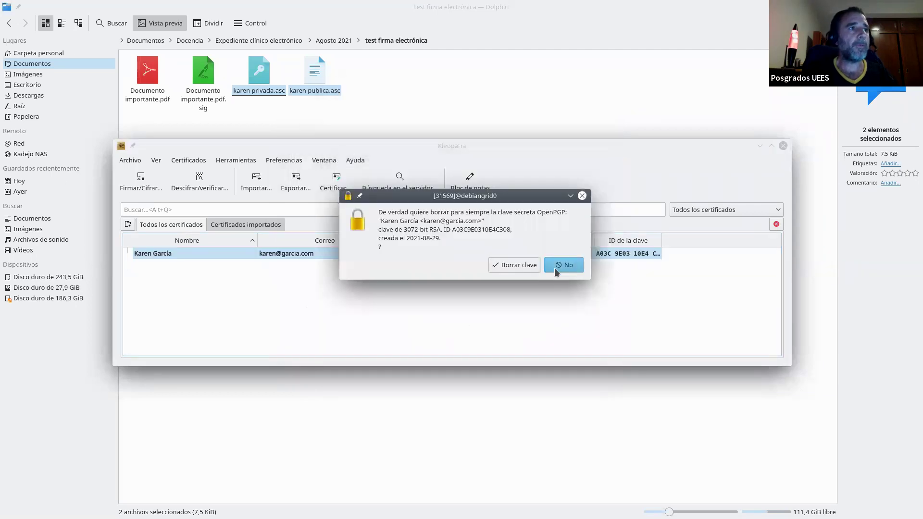
click(500, 266)
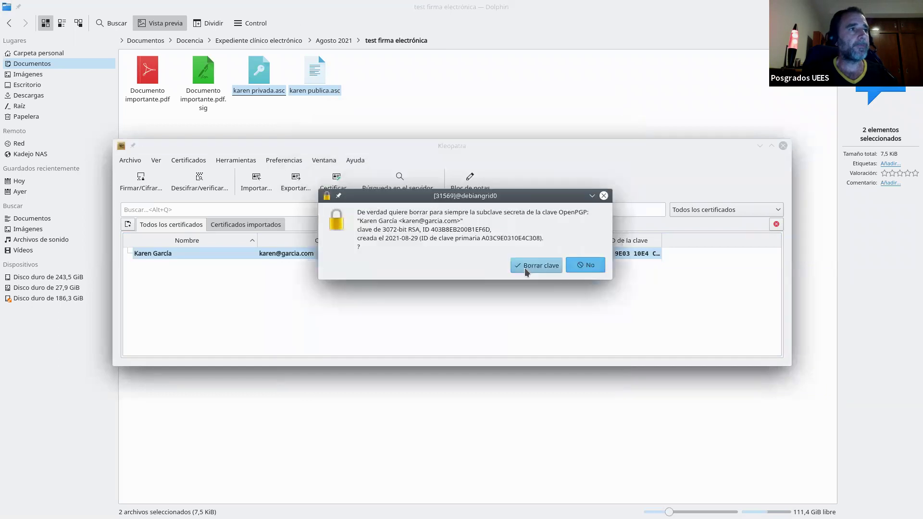
click(523, 267)
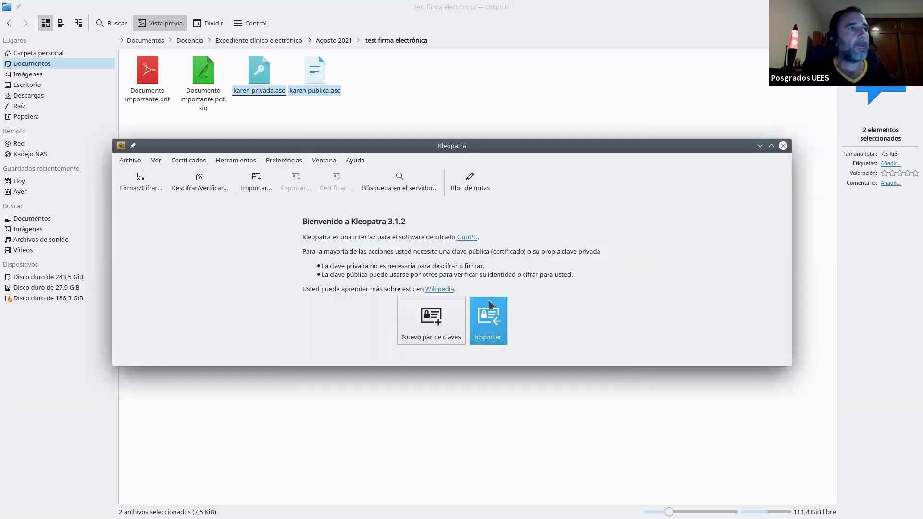
Create a new key pair with the owner's e-mail address and start generating it
click(430, 327)
click(455, 223)
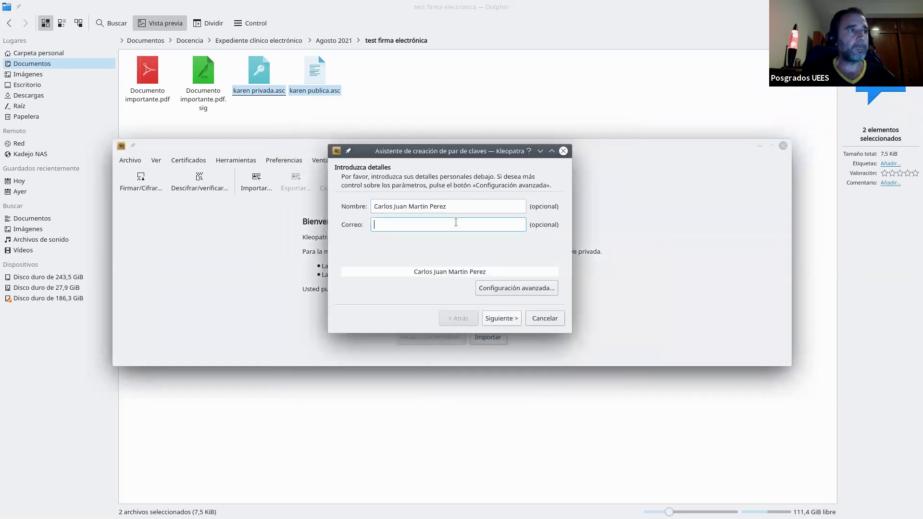
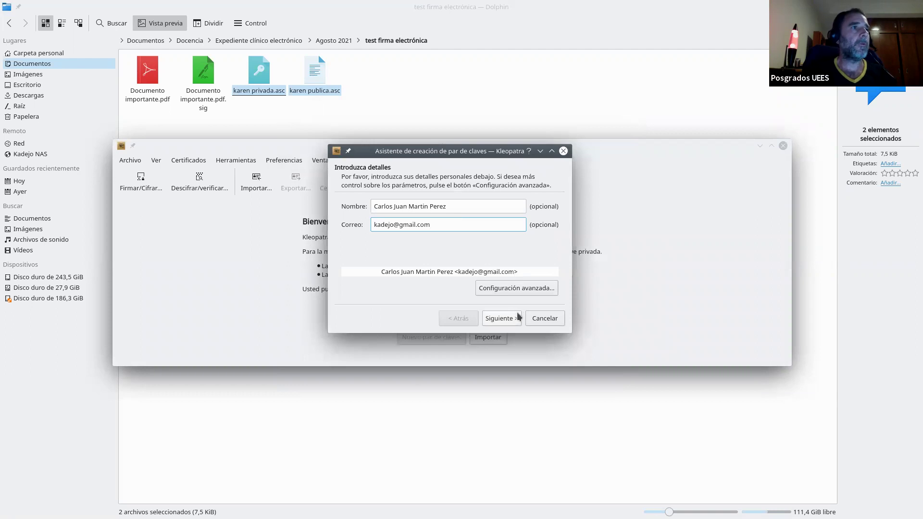
click(520, 316)
click(500, 318)
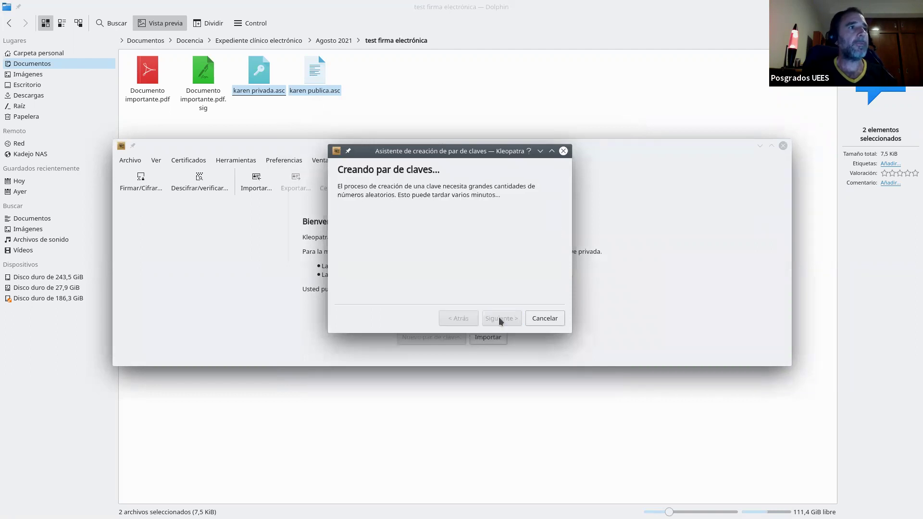
Protect the new key with a passphrase entered twice and finish the wizard
text(*************)
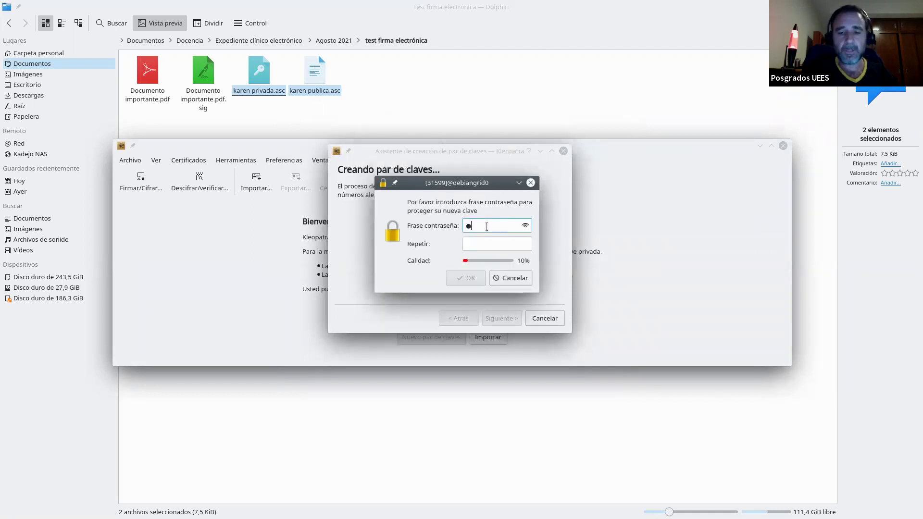
key(Tab)
text(*************)
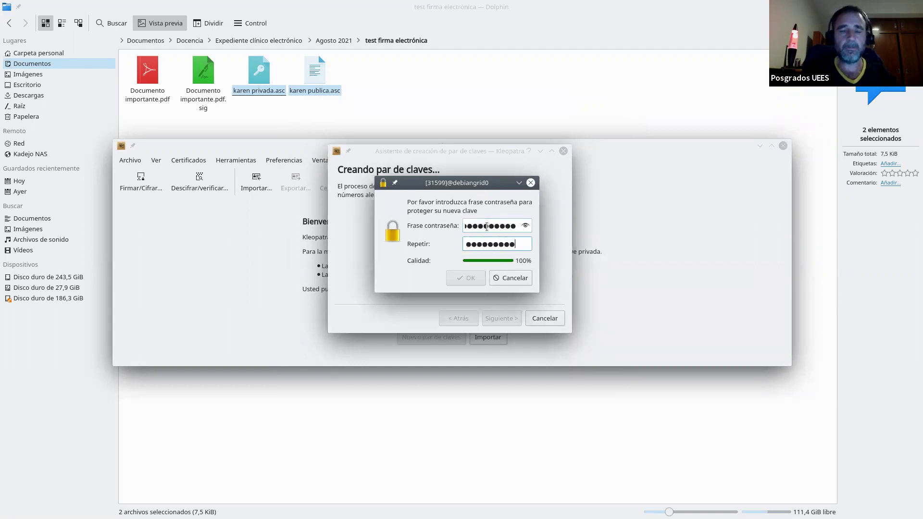
key(Return)
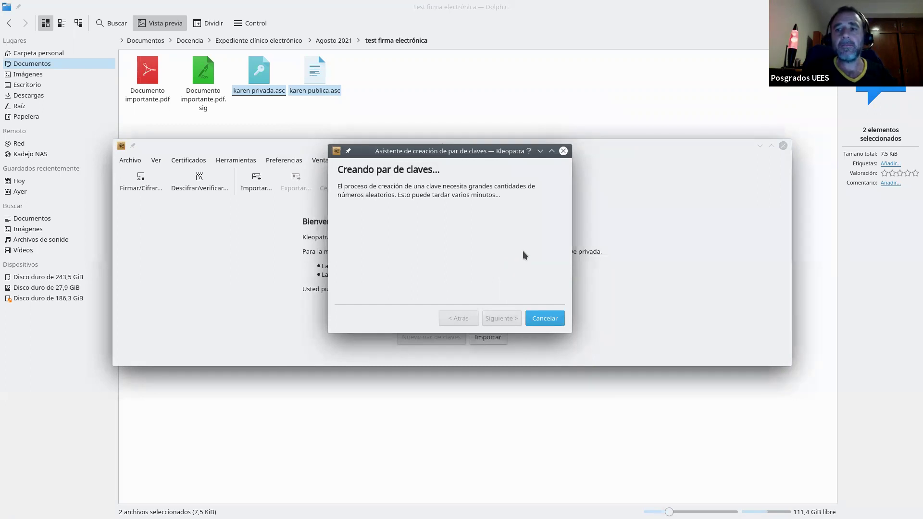
click(515, 362)
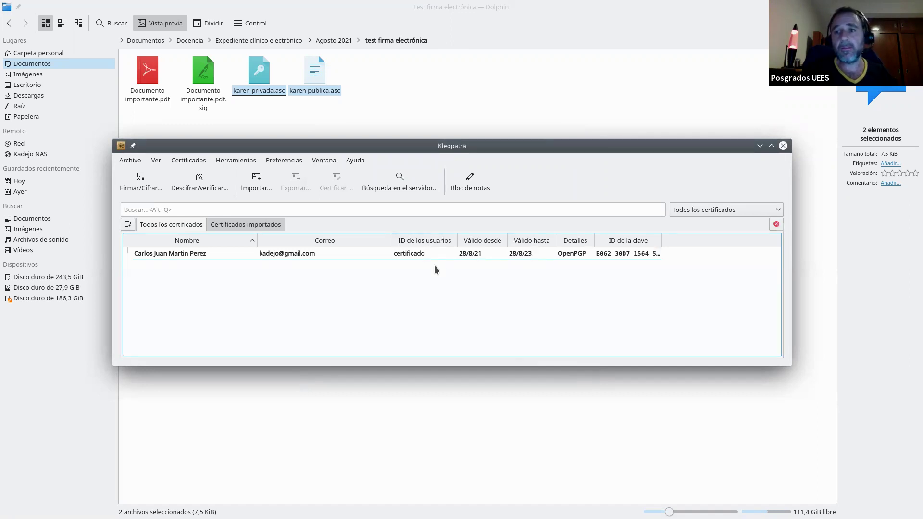
Import the public .asc key file into Kleopatra by double-clicking it in Dolphin
click(422, 119)
key(alt+Tab)
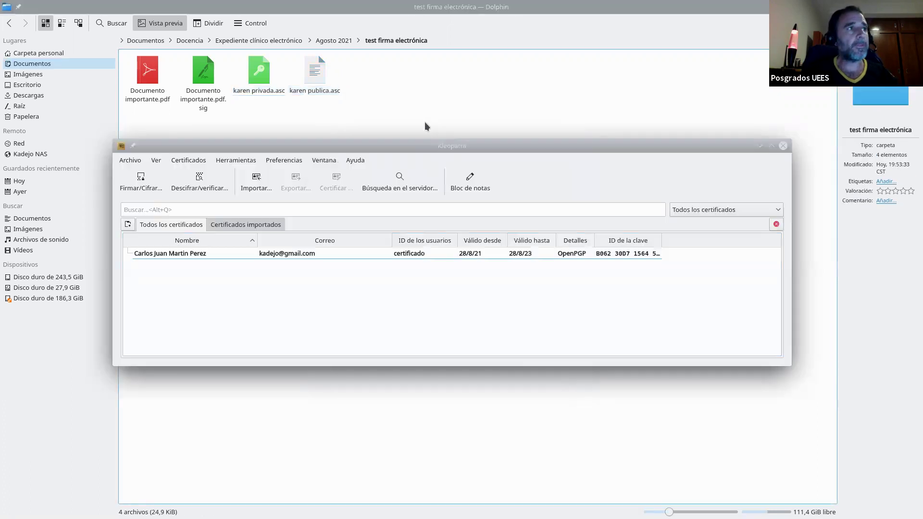
double_click(321, 80)
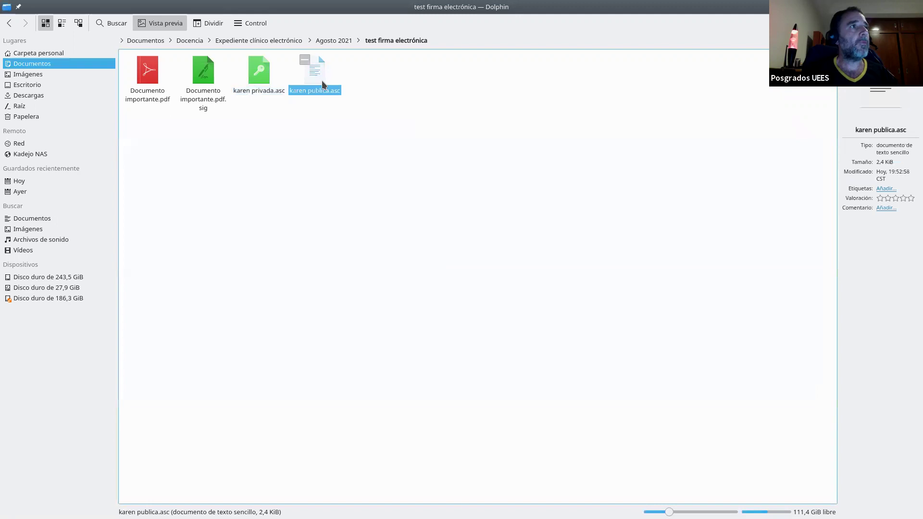
click(548, 298)
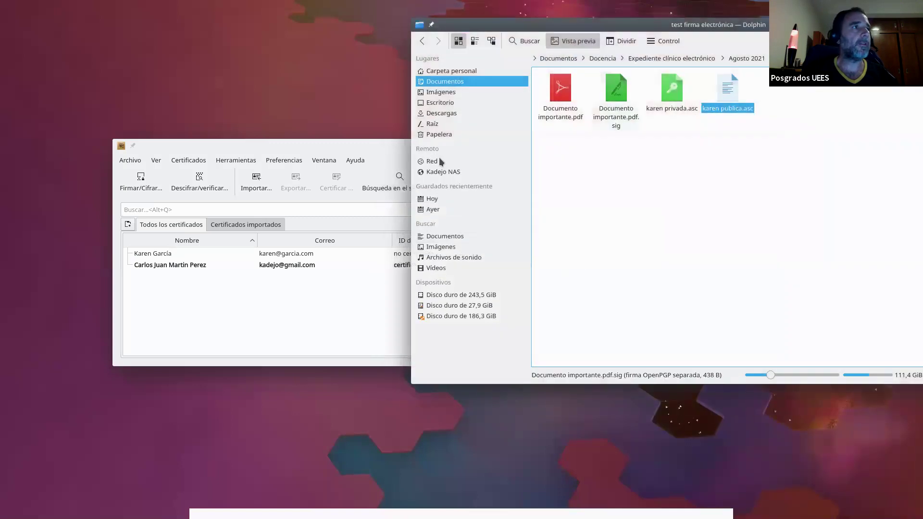
Drop karen publica.asc onto Kleopatra and import it as a certificate
drag(367, 151, 330, 157)
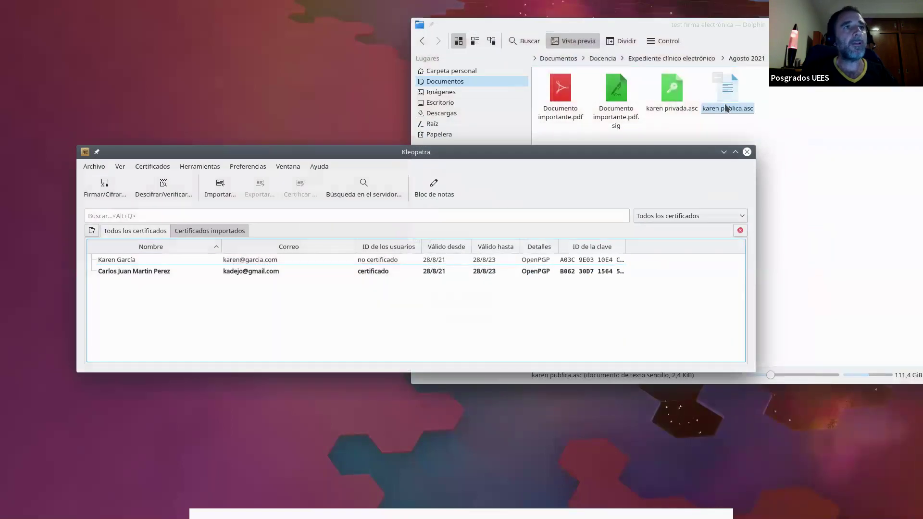
drag(728, 107, 284, 305)
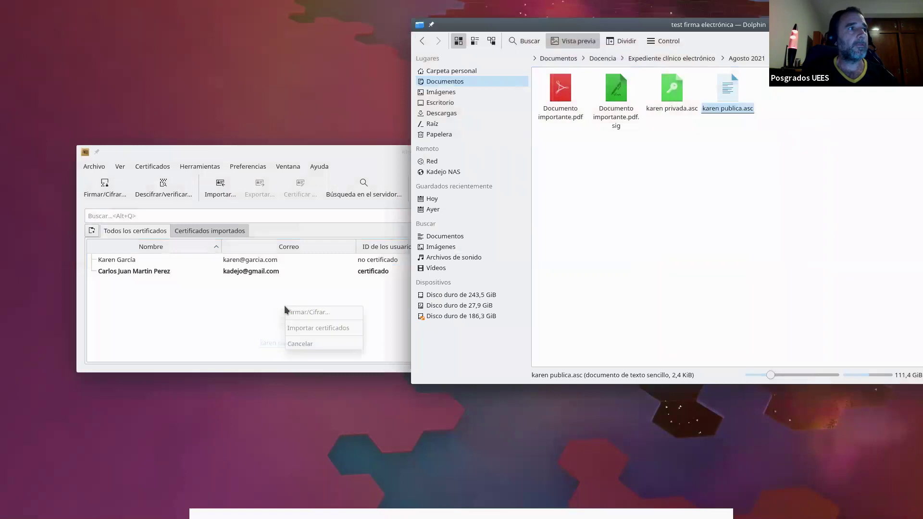
click(303, 328)
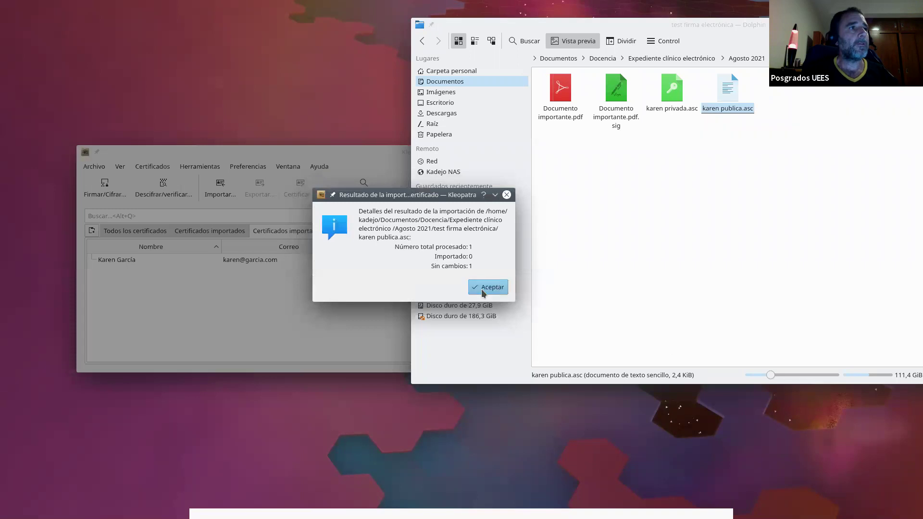
click(485, 291)
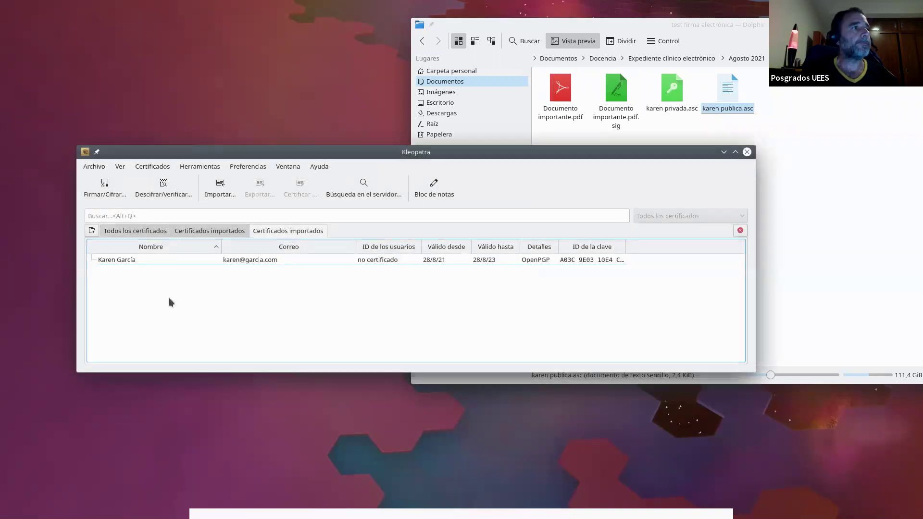
Filter the certificate list to the latest import and select the re-imported certificate
click(210, 231)
click(146, 231)
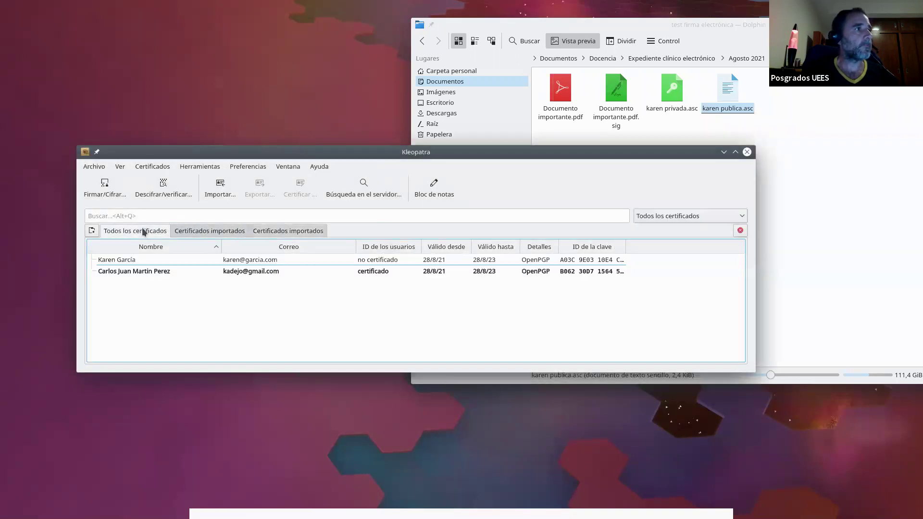
click(287, 231)
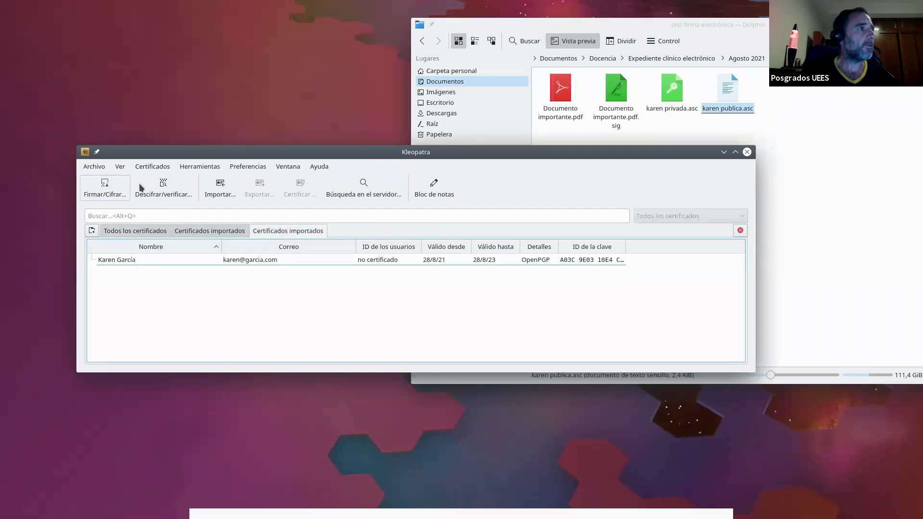
click(226, 259)
click(260, 233)
click(226, 261)
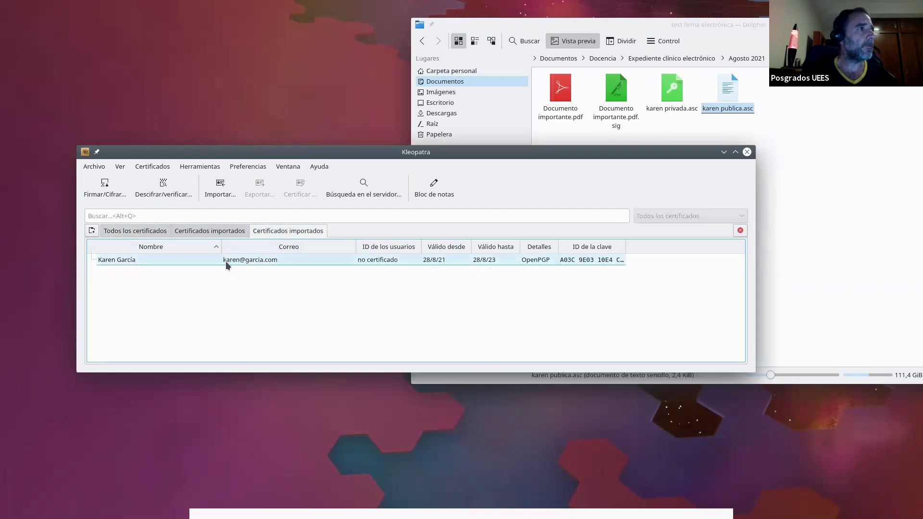
Certify the certificate's user ID for personal use after confirming its fingerprint, unlocking your key with the passphrase
right_click(368, 262)
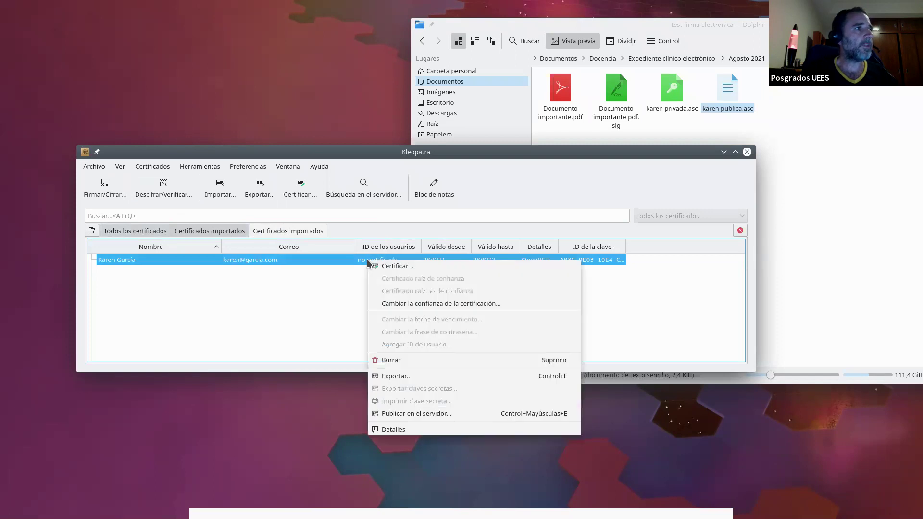
click(386, 269)
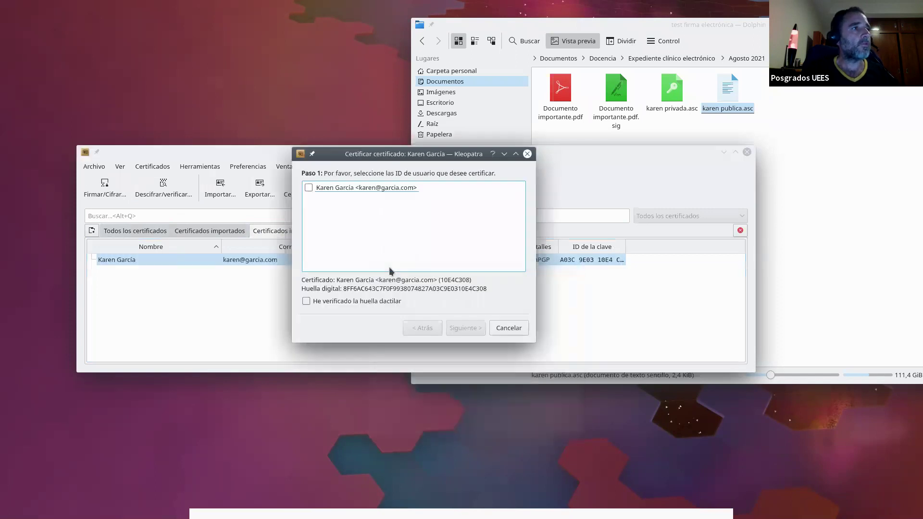
click(309, 188)
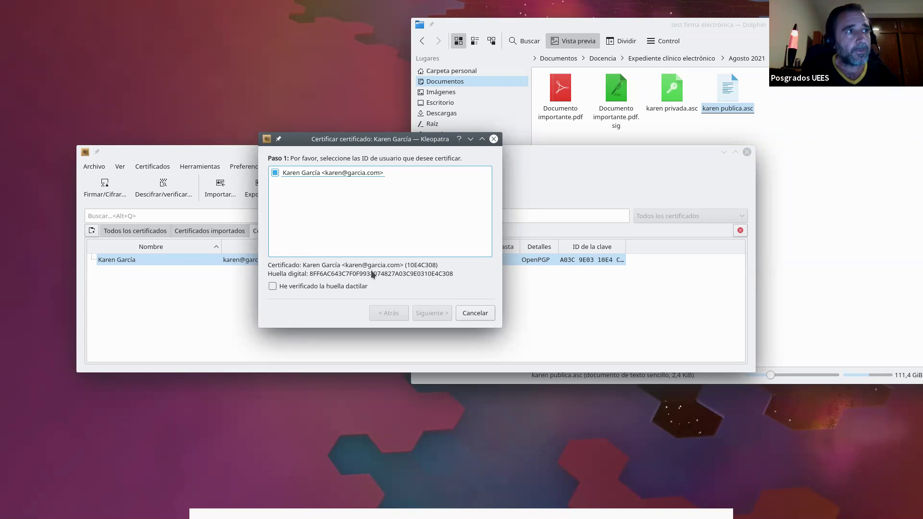
click(278, 288)
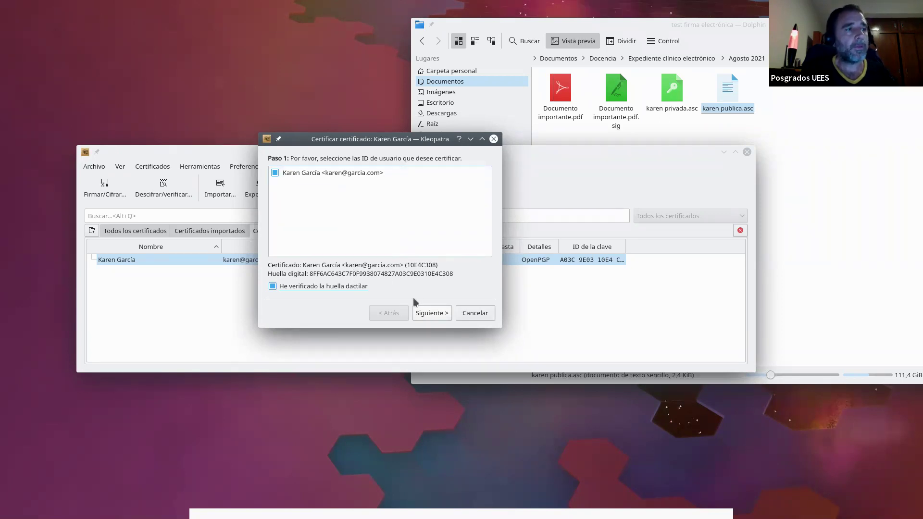
click(431, 312)
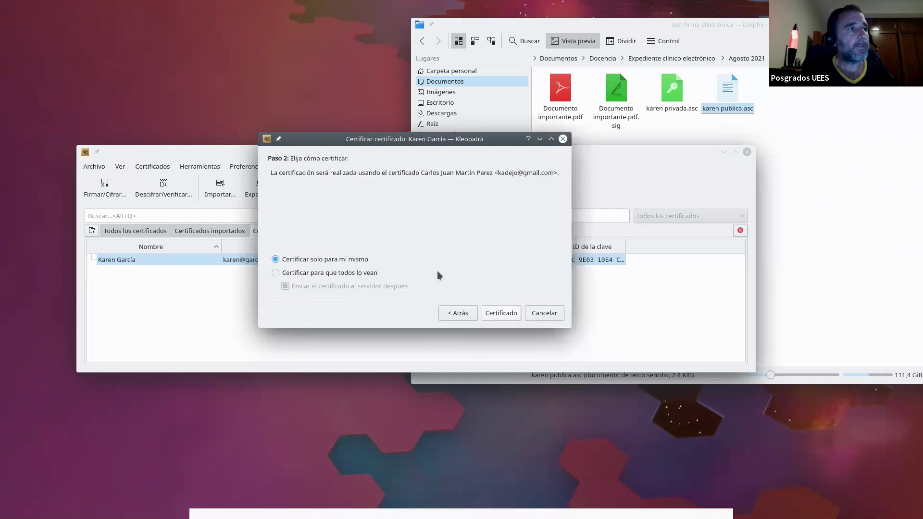
click(498, 313)
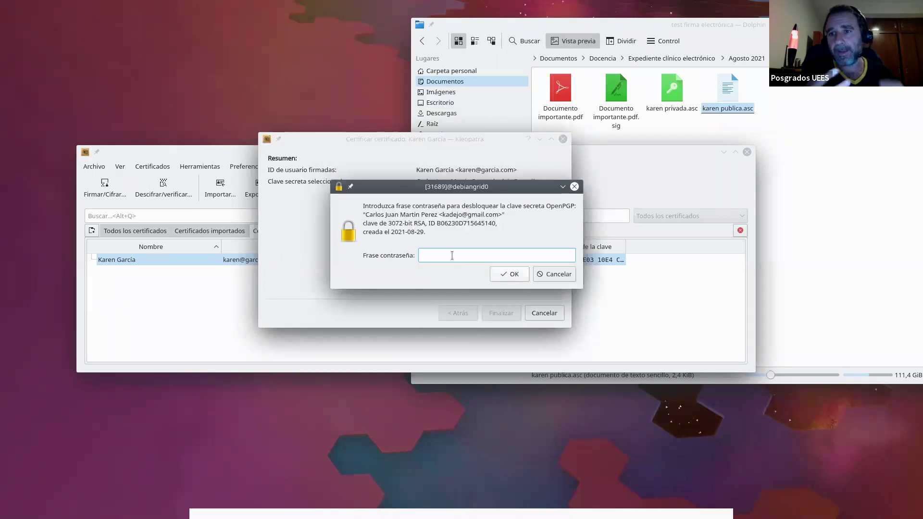
text(••••••••••)
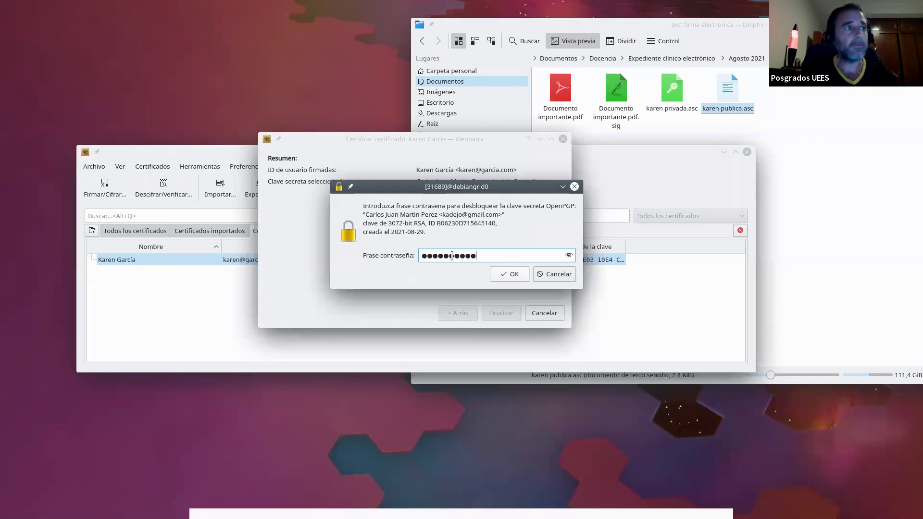
key(Return)
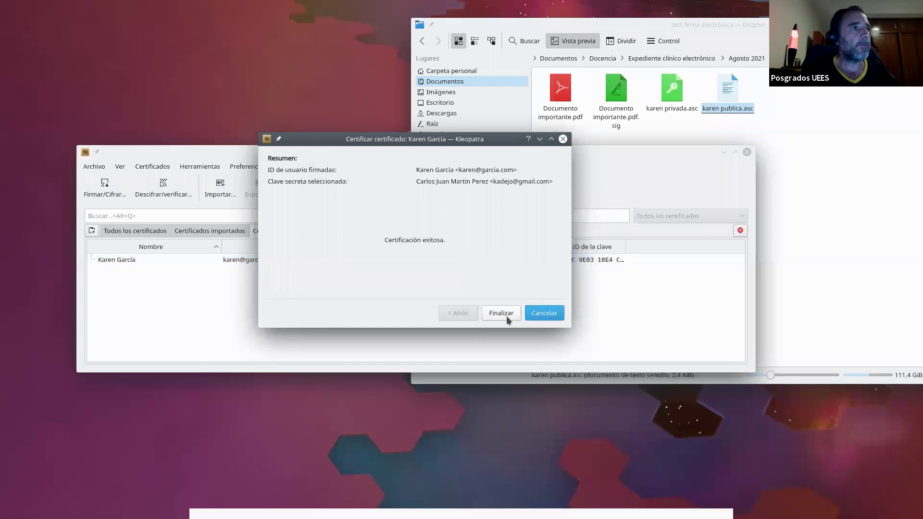
click(501, 312)
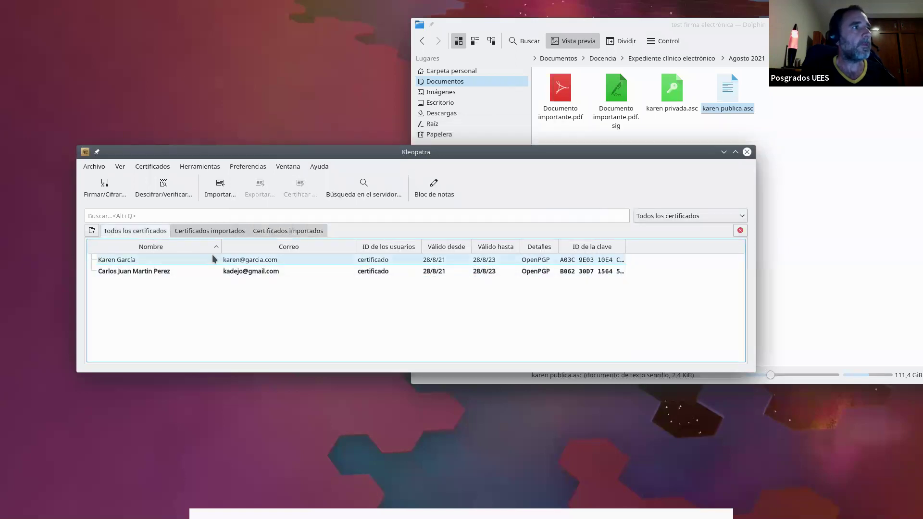
Verify Documento importante.pdf against Documento importante.pdf.sig and dismiss the valid, fully trusted result
click(280, 231)
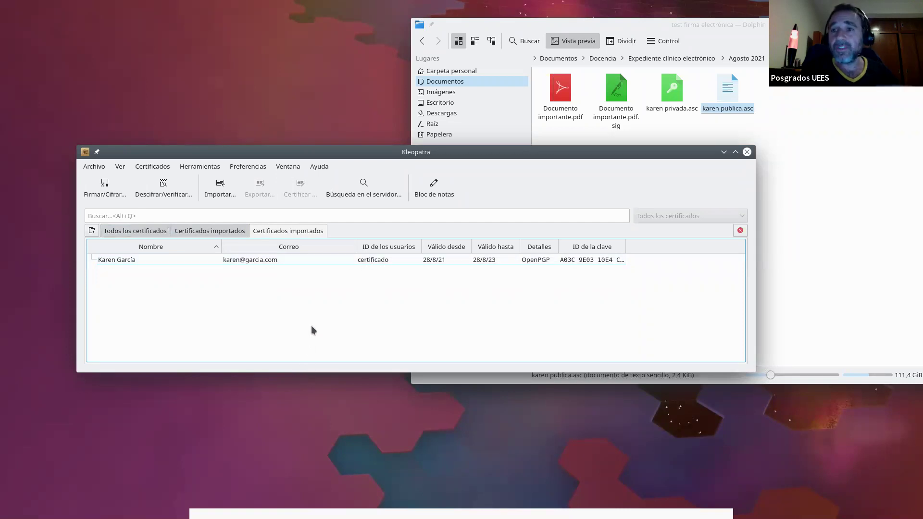
drag(288, 155, 315, 183)
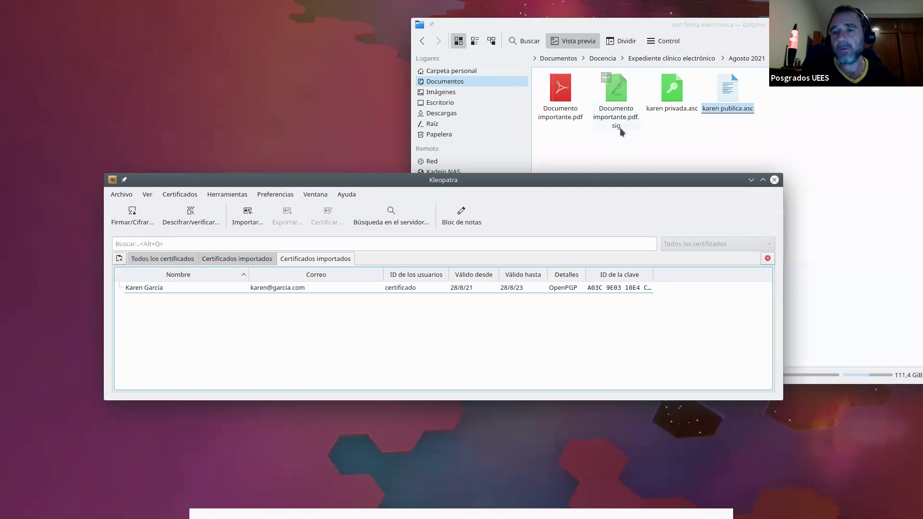
click(192, 221)
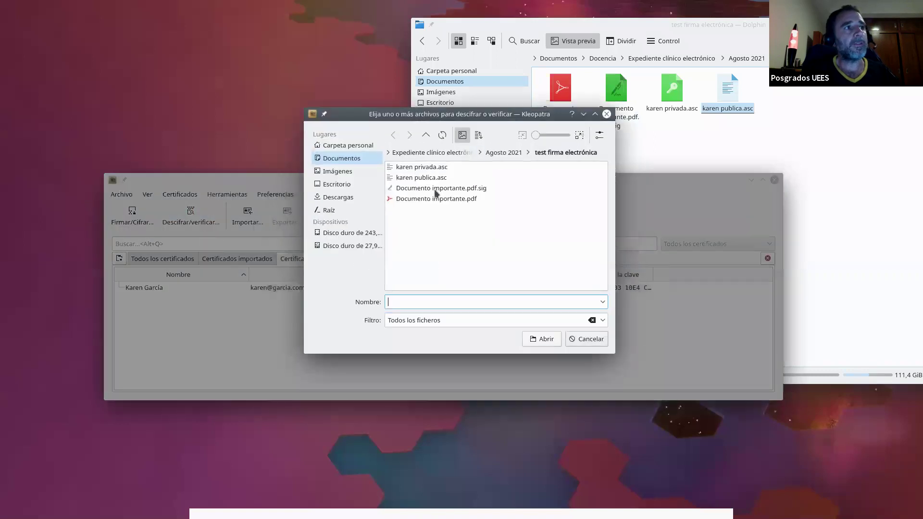
double_click(474, 190)
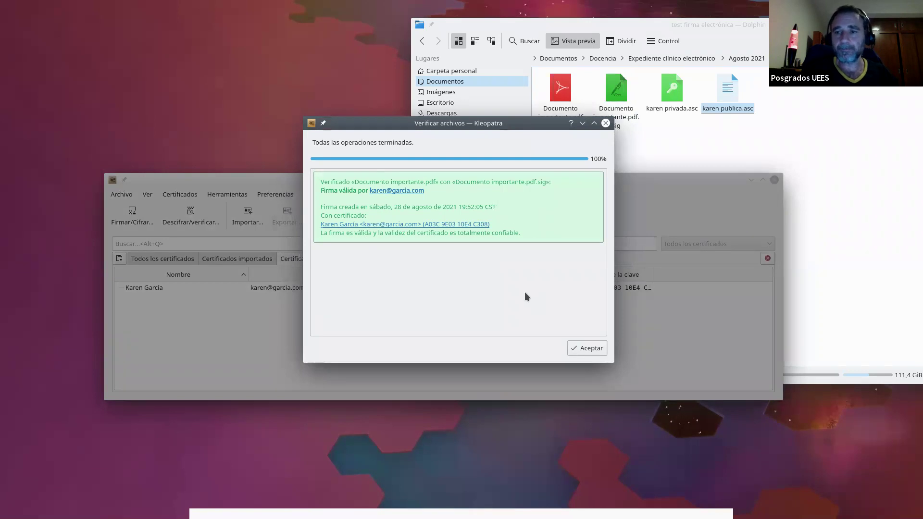
click(588, 351)
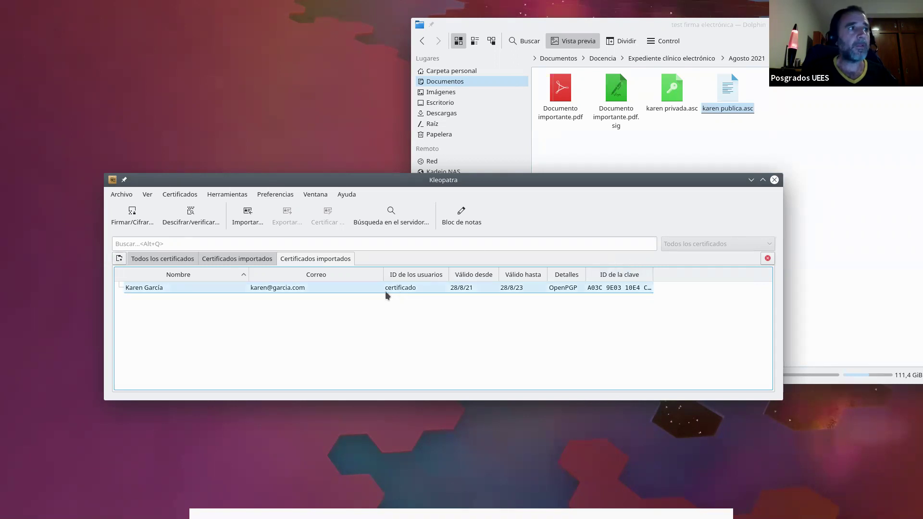
Delete the imported certificate with Borrar, confirm the deletion, and close the Kleopatra window
mouse_move(385, 294)
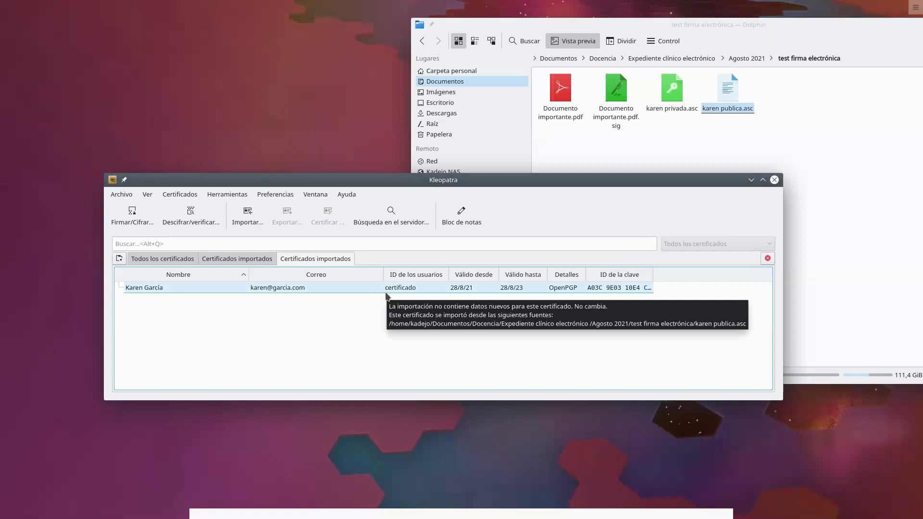
click(182, 290)
right_click(181, 289)
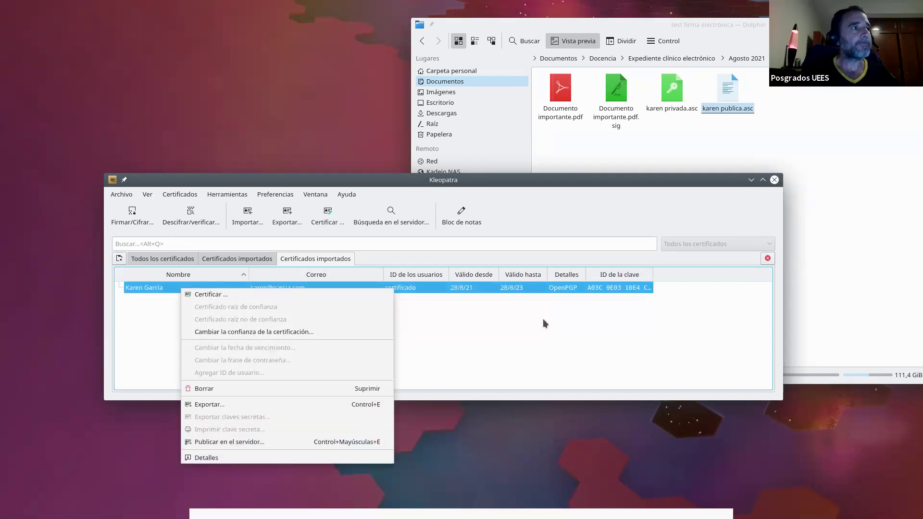
click(471, 347)
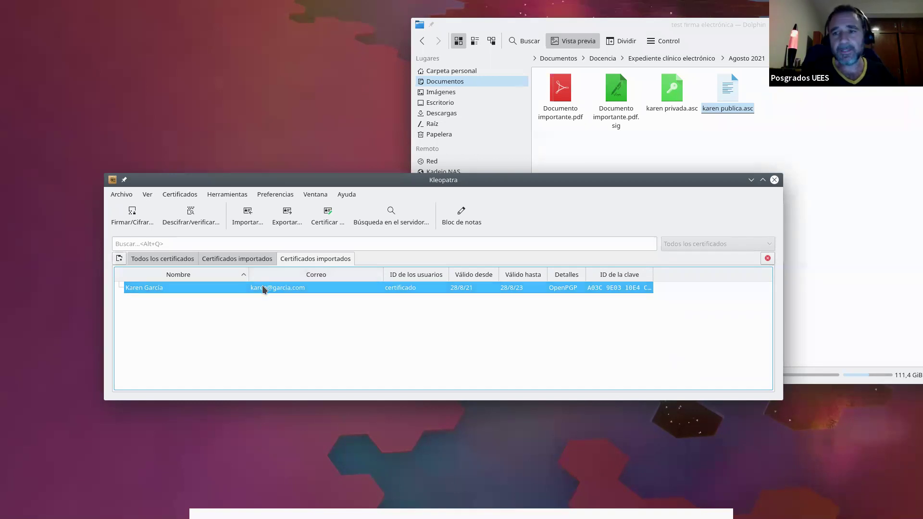
right_click(234, 287)
click(278, 387)
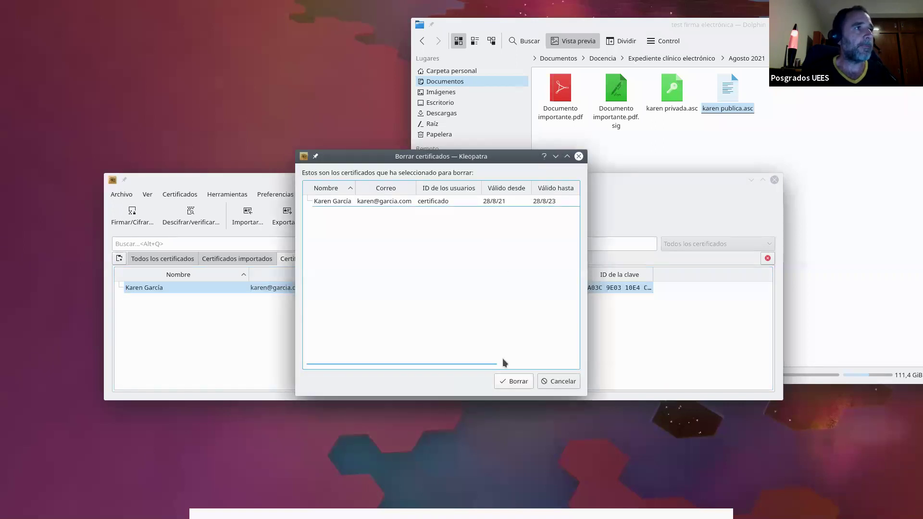
click(508, 380)
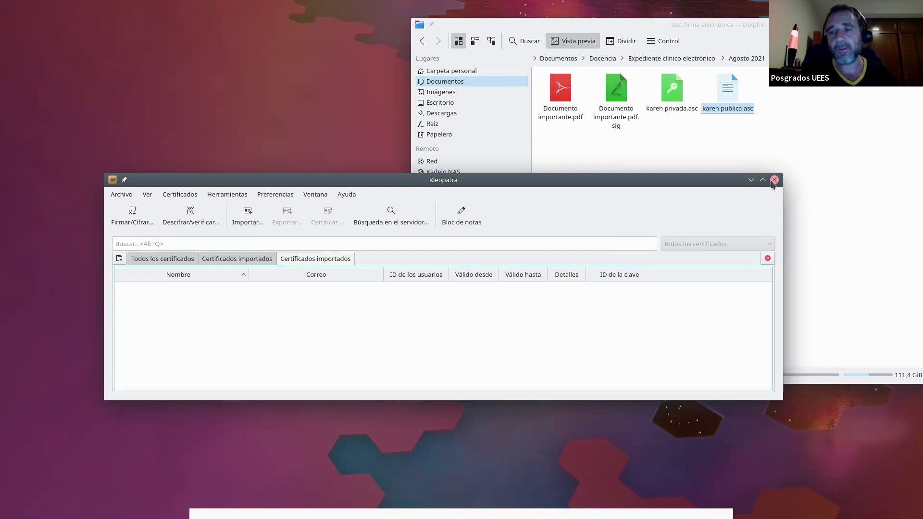
click(773, 181)
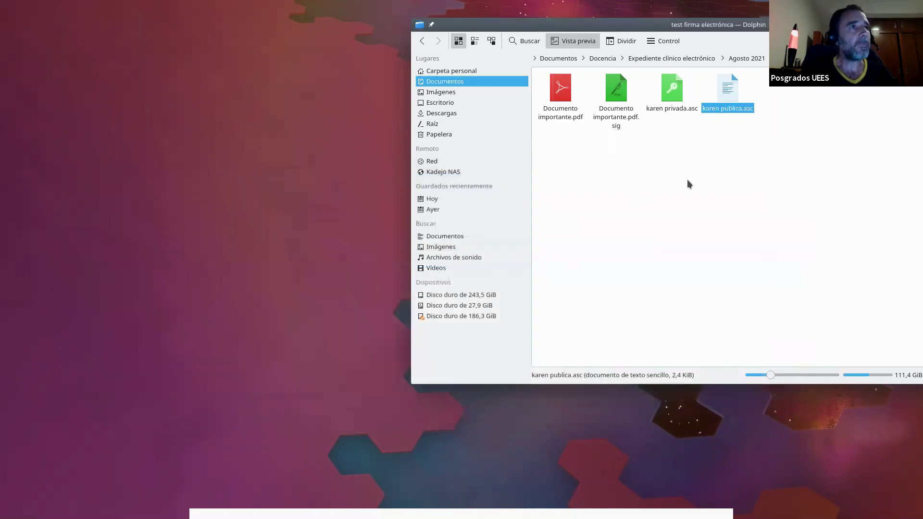
Open a Konsole terminal in the test firma electrónica folder from Dolphin's menu
drag(607, 29, 380, 22)
click(438, 36)
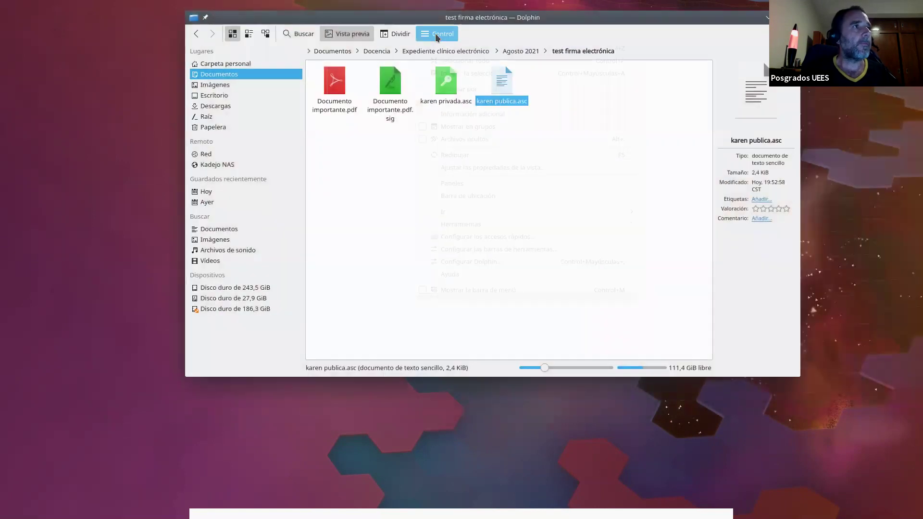
mouse_move(569, 225)
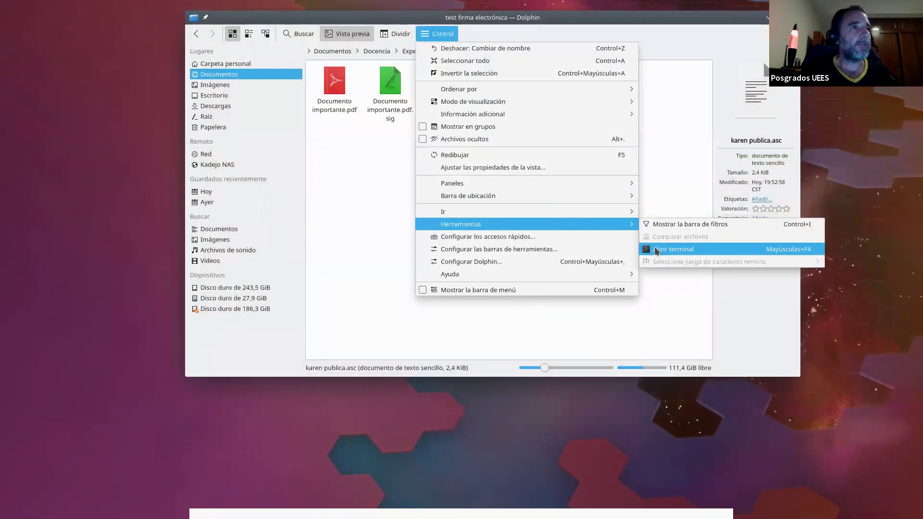
click(657, 250)
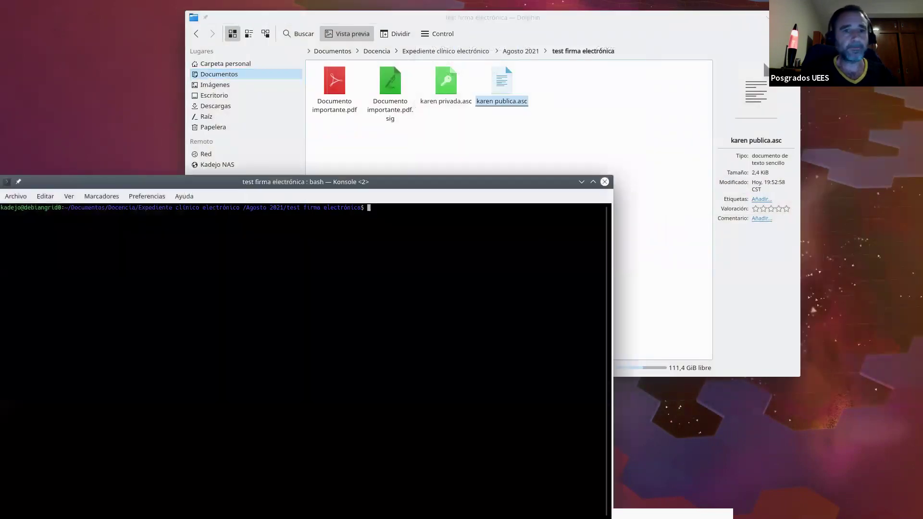
Shorten the terminal prompt to two directories with PROMPT_DIRTRIM=2
click(502, 258)
text(PROMPT_DIRTRIM=2)
key(Return)
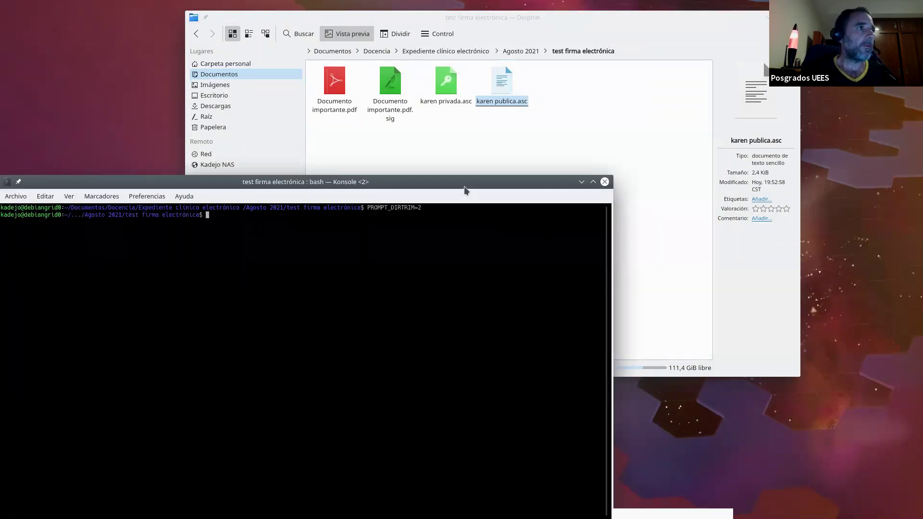
drag(467, 183, 590, 98)
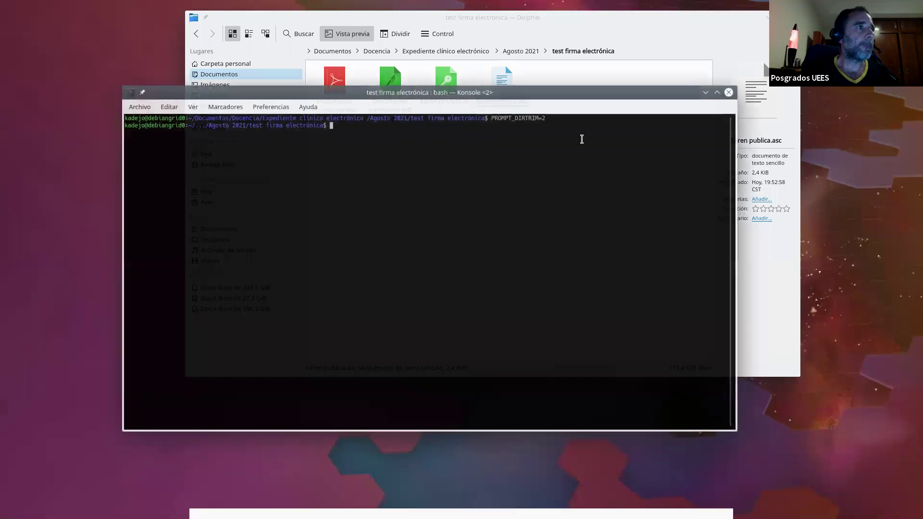
Enlarge the Konsole font with Ctrl++
key(ctrl+plus)
key(ctrl+plus)
key(ctrl+plus)
key(ctrl+plus)
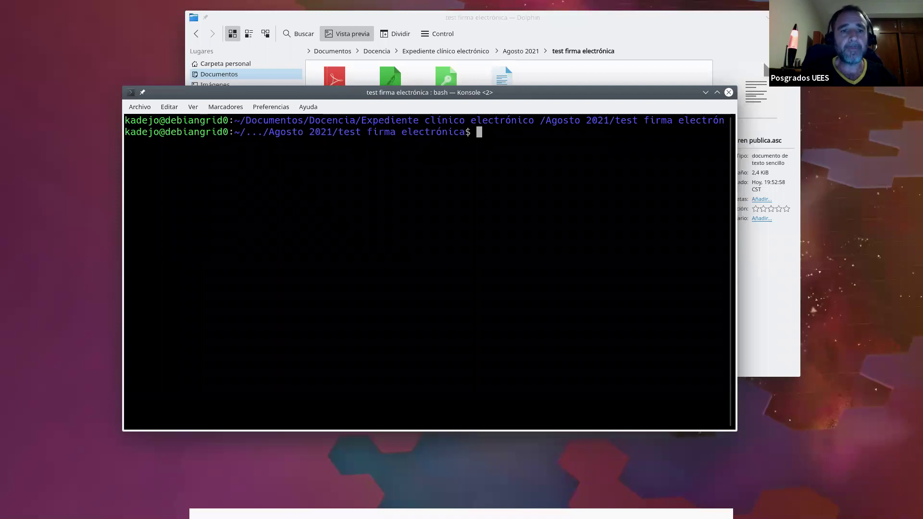
click(436, 215)
text(openssl genrsa -des3 -out millaveprivada.key 2048)
key(Return)
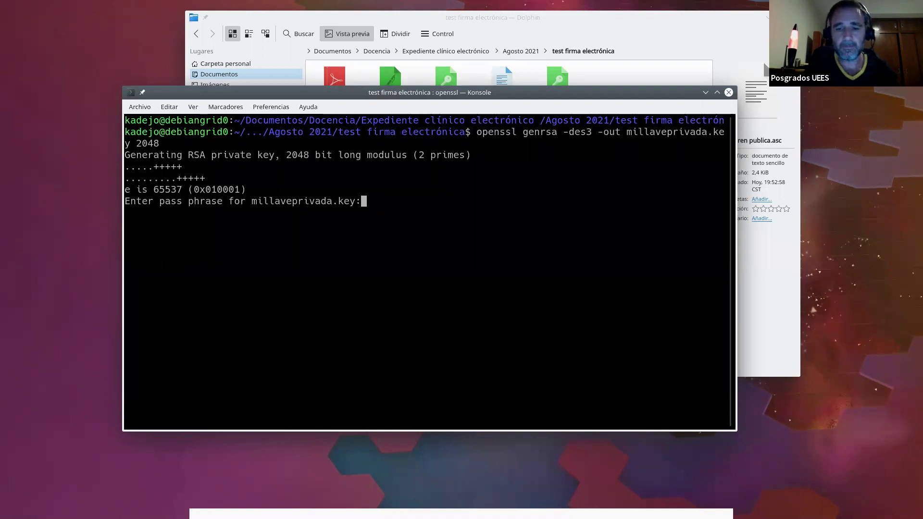
key(Return)
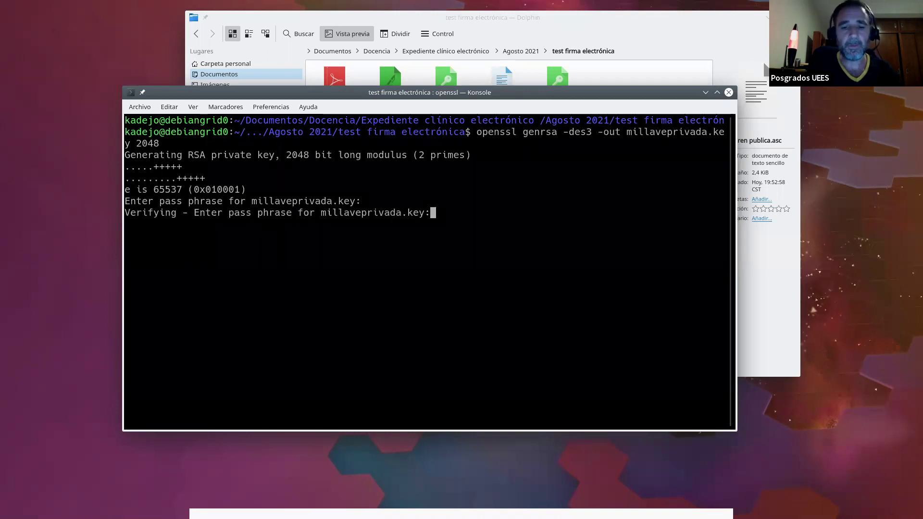
key(Return)
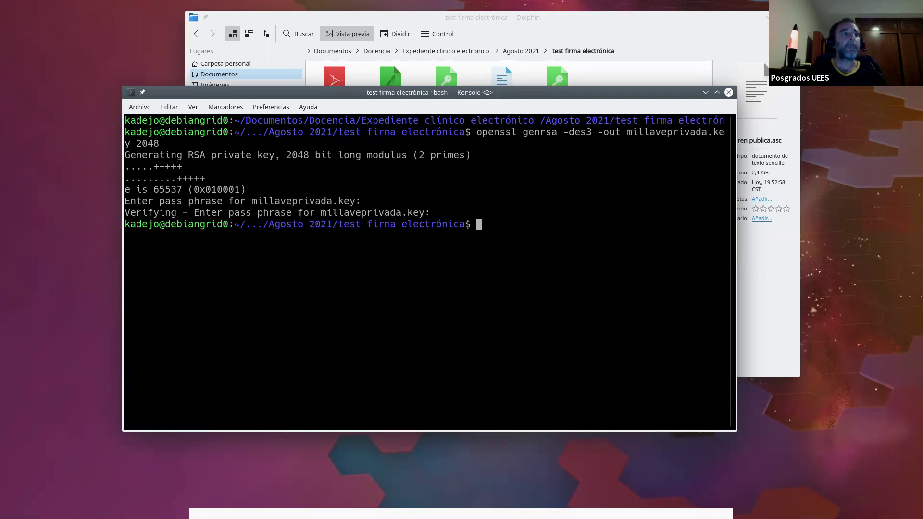
drag(390, 95, 401, 197)
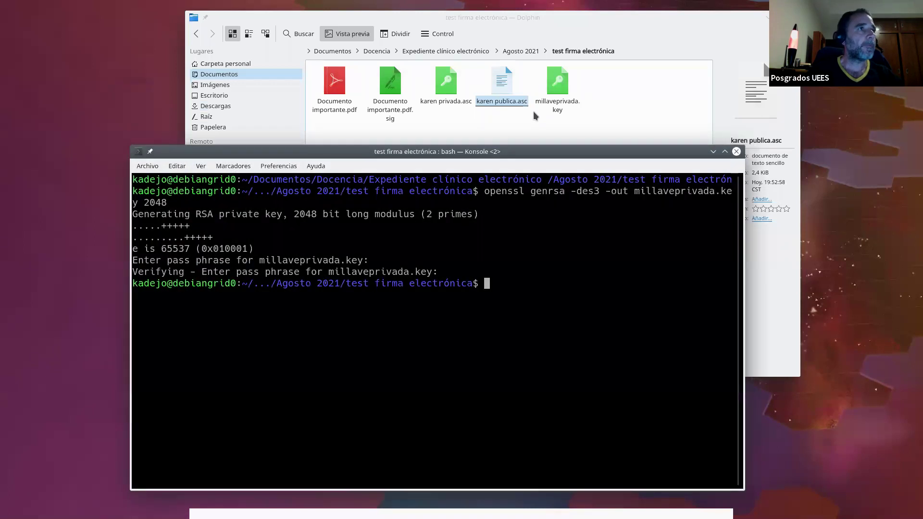
click(572, 87)
double_click(572, 87)
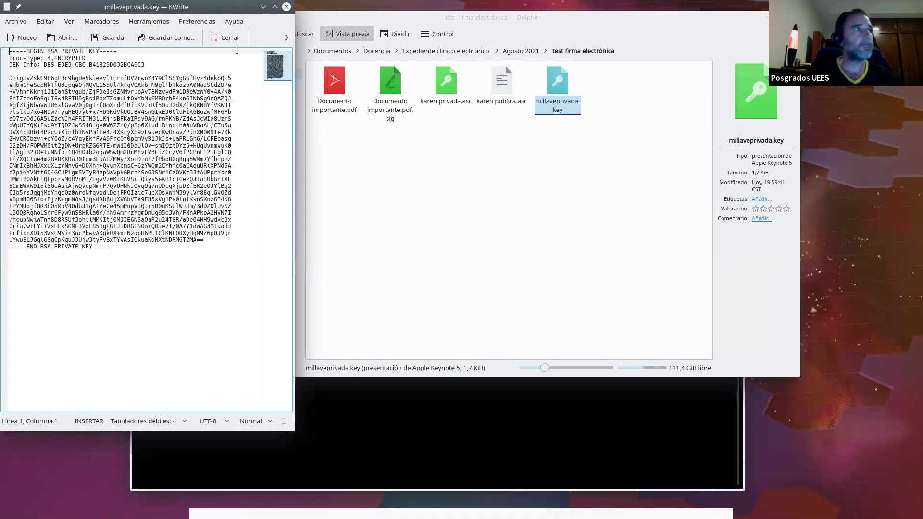
click(287, 7)
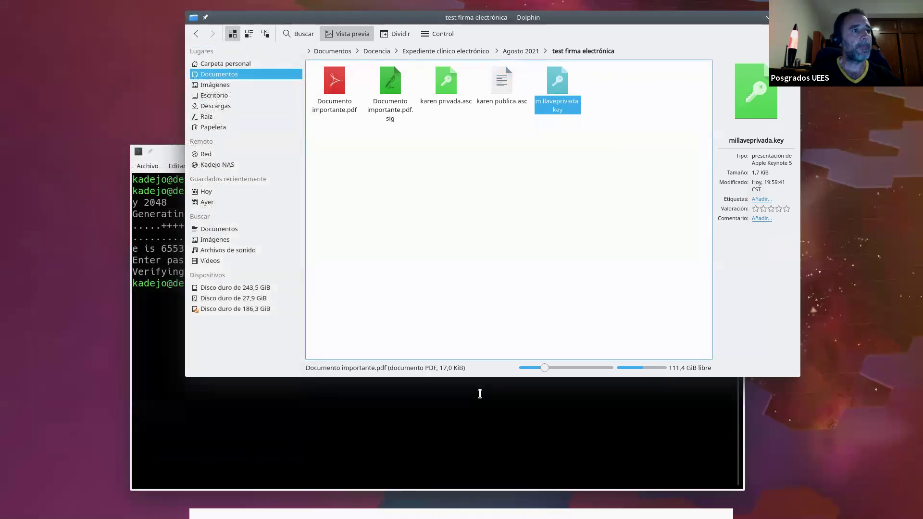
click(478, 391)
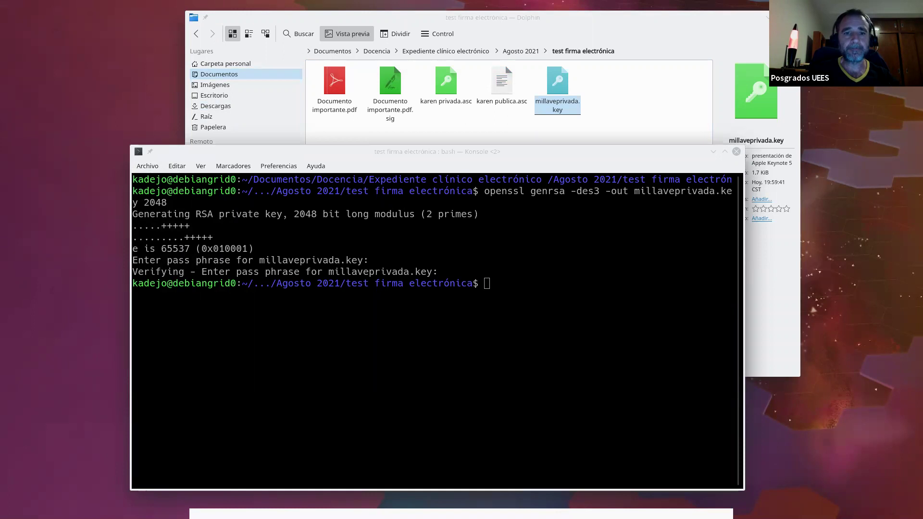
Export millavepublica.pem from millaveprivada.key with openssl rsa -pubout and check it in Dolphin
text(openssl rsa -in millaveprivada.key -outform PEM -pubout -out millavepublica.pem)
key(Return)
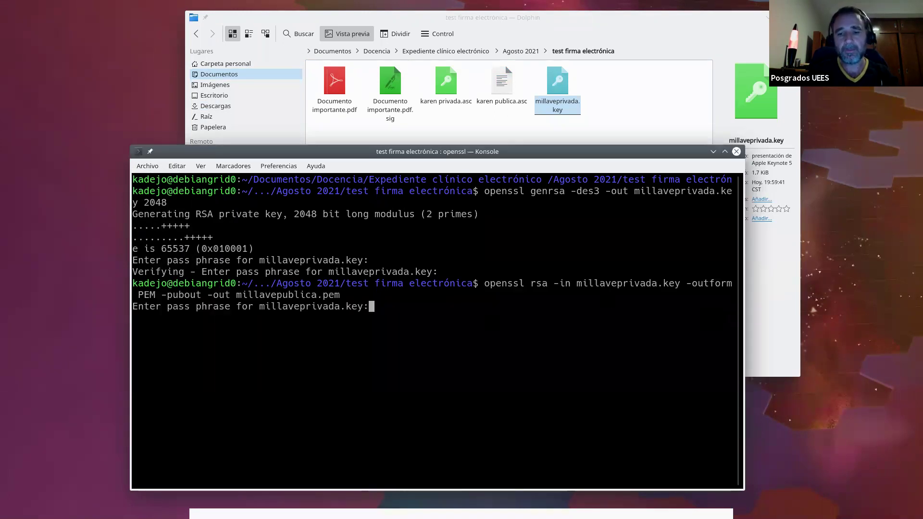
key(Return)
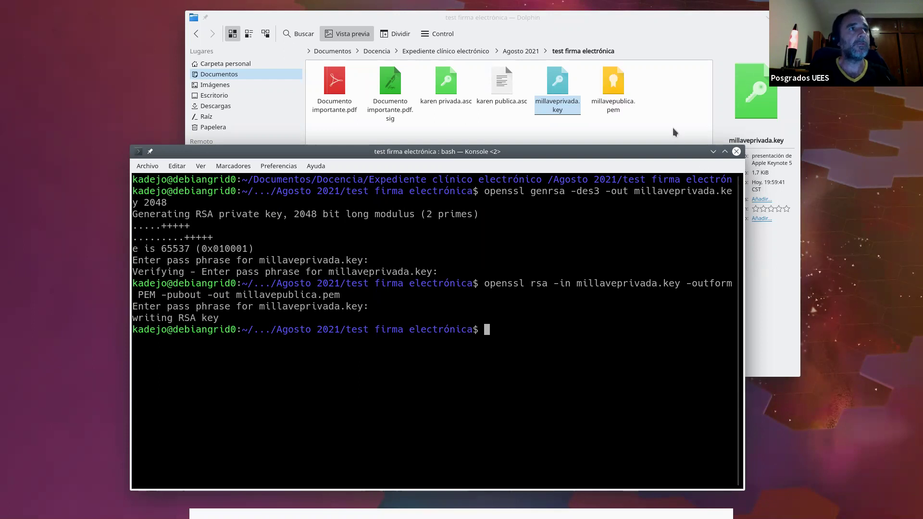
click(673, 128)
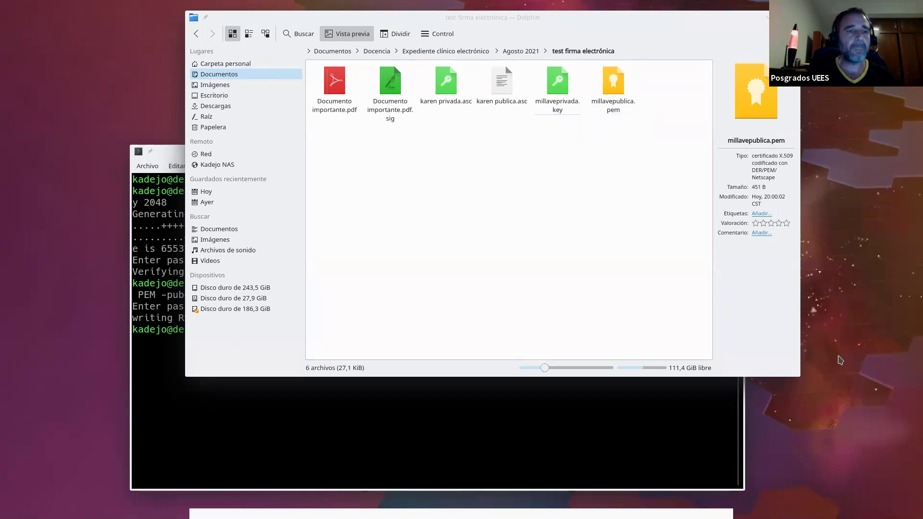
Generate the pass-phrase-protected 2048-bit key minsalCA.key with openssl genrsa -des3
click(435, 412)
text(openssl genrsa -des3 -out minsalCA.key 2048)
key(Return)
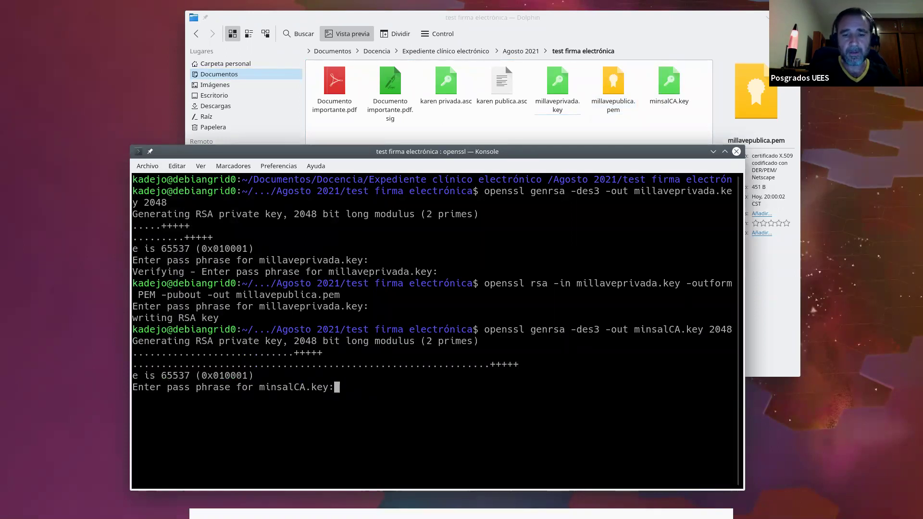
key(Return)
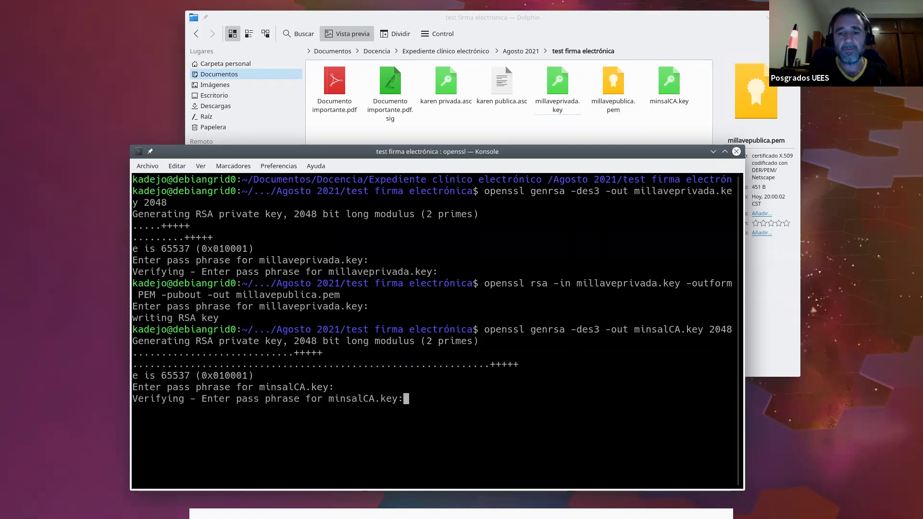
key(Return)
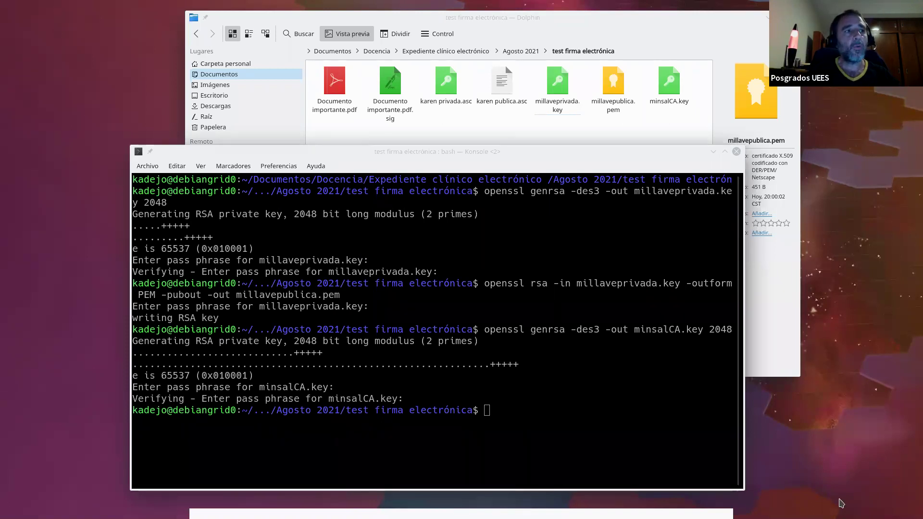
Run openssl req -x509 for minsalCA.crt (sha256, 1825 days), unlocking minsalCA.key
click(541, 434)
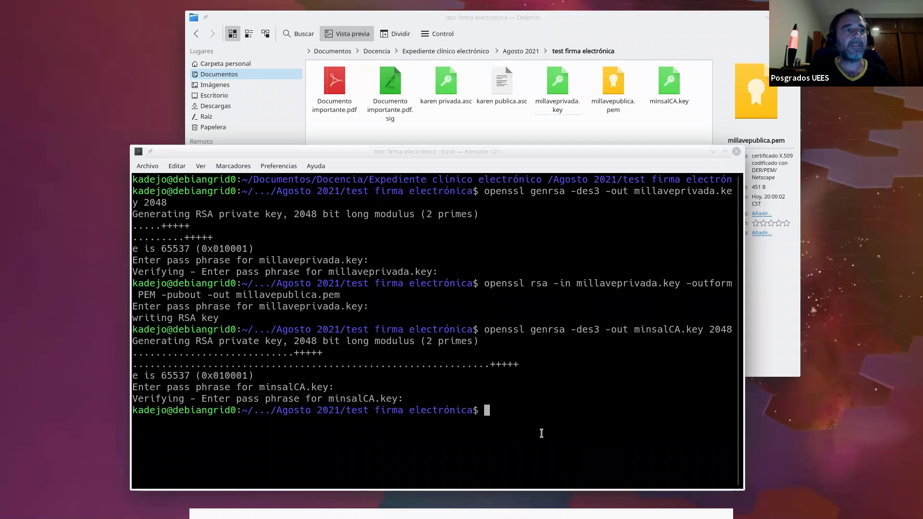
text(openssl req -x509 -new -nodes -key minsalCA.key -sha256 -days 1825 -out minsalCA.crt)
key(Return)
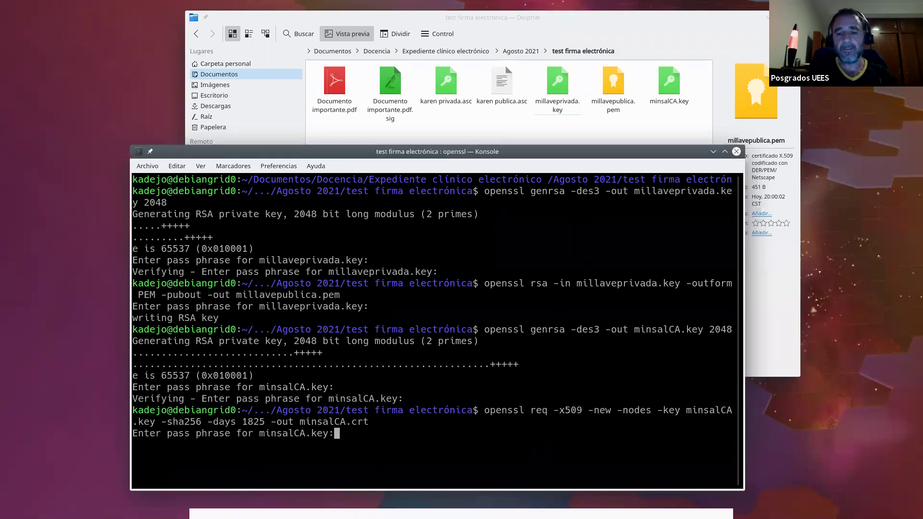
key(Return)
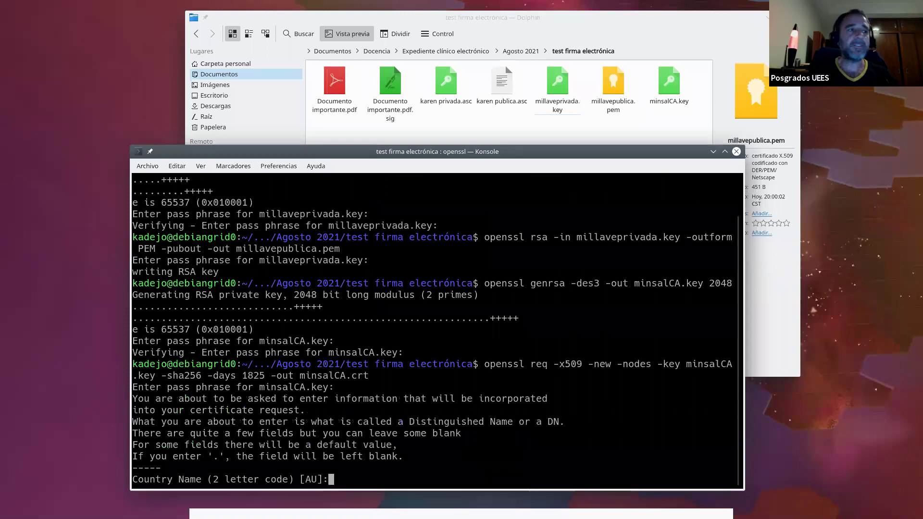
drag(417, 155, 415, 99)
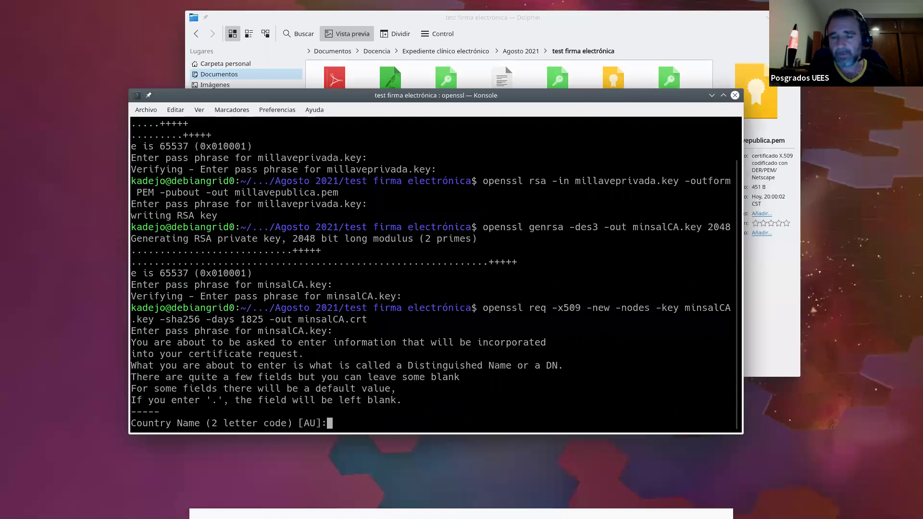
Enter SV, San Salvador (state and locality), Ministerio de Salud, and Direccion de Tecnologias de Informacion y Comunicaciones
text(SV)
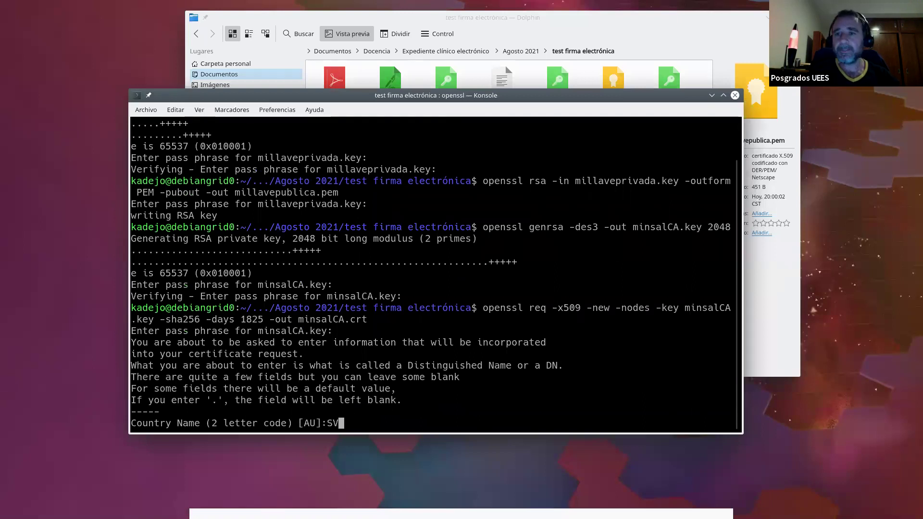
key(Return)
text(San )
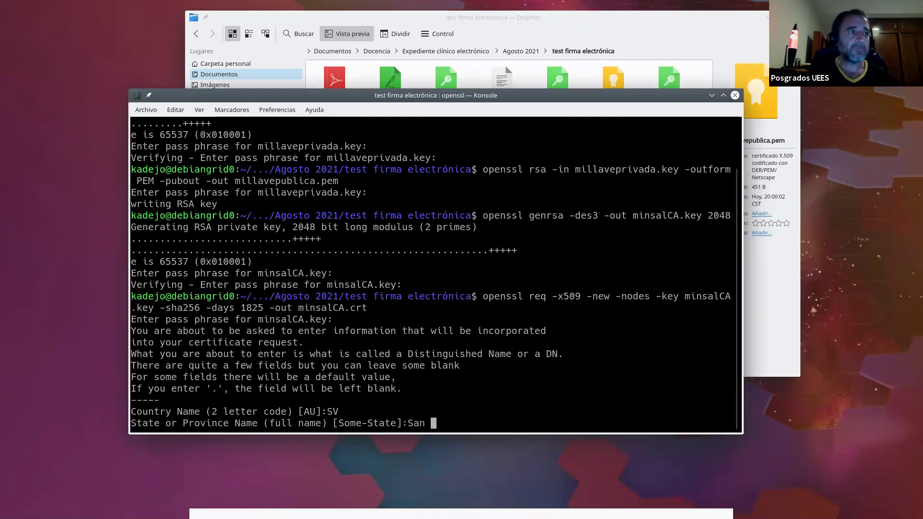
text(Salvador)
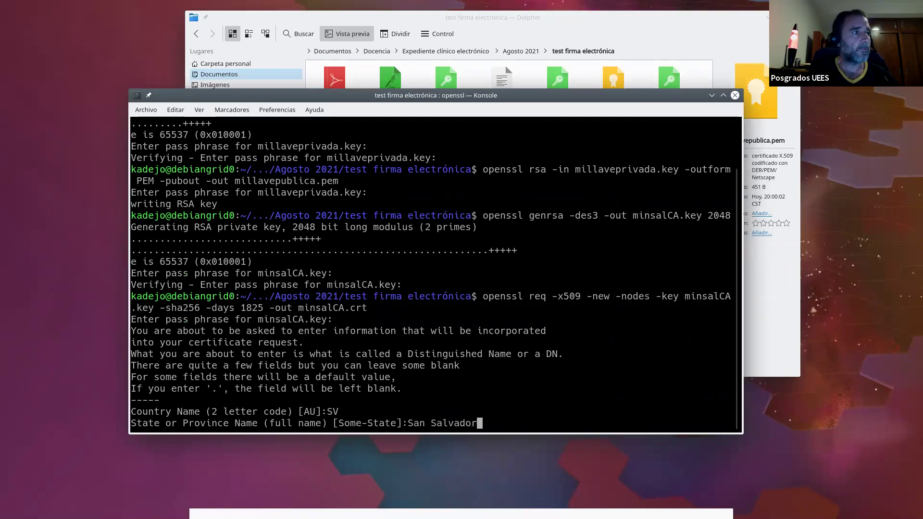
key(Return)
text(San Salvador)
key(Return)
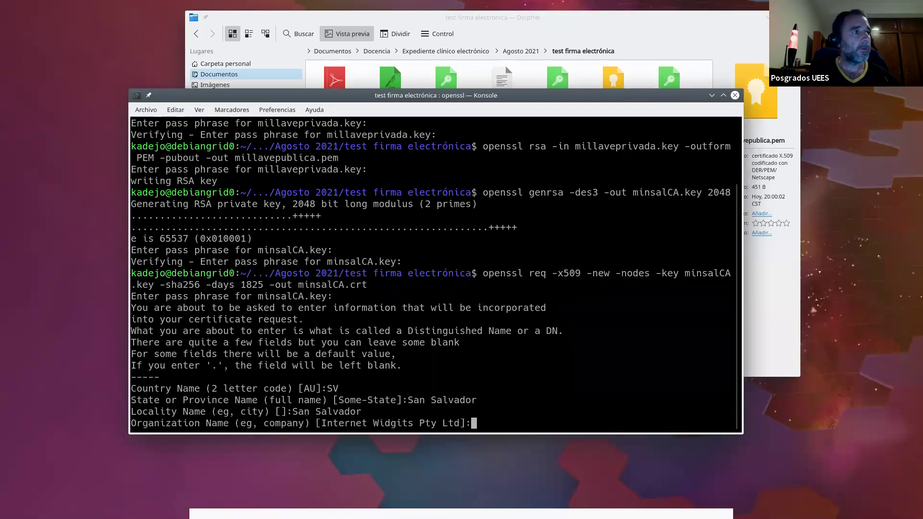
text(Ministerio de Salud)
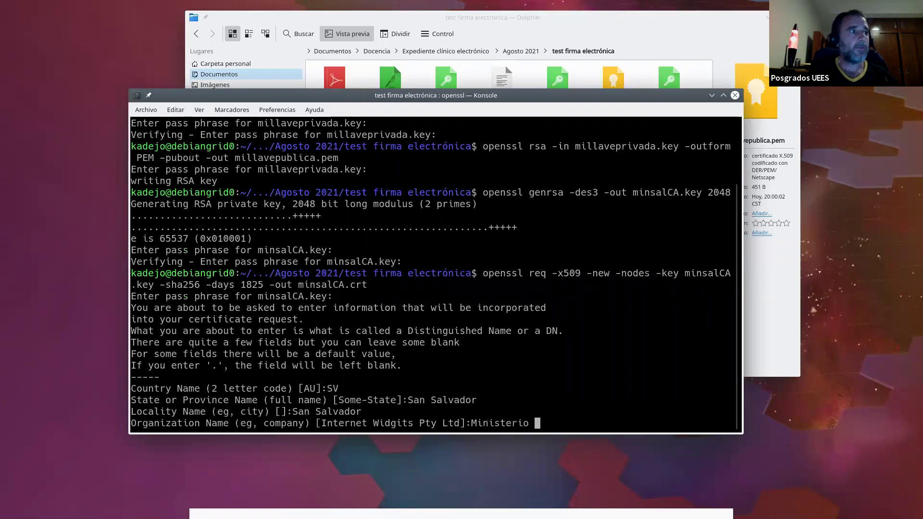
key(Return)
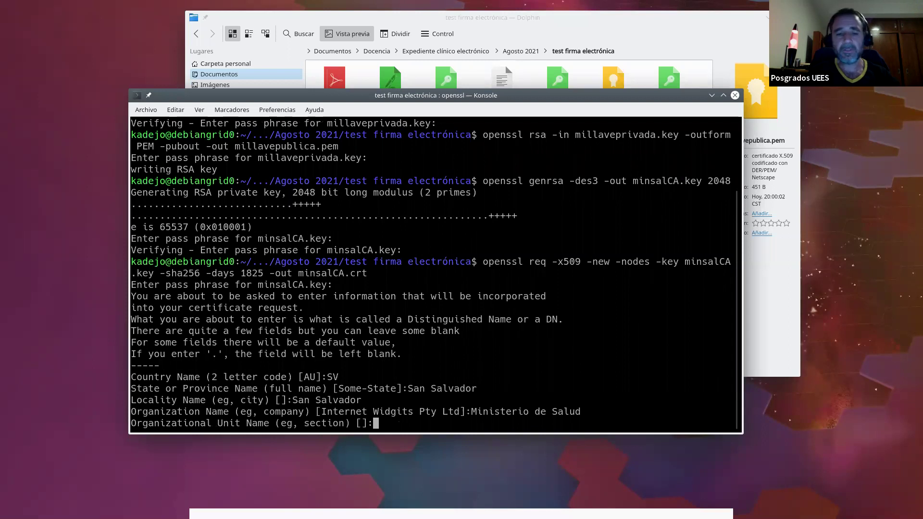
text(Direcci)
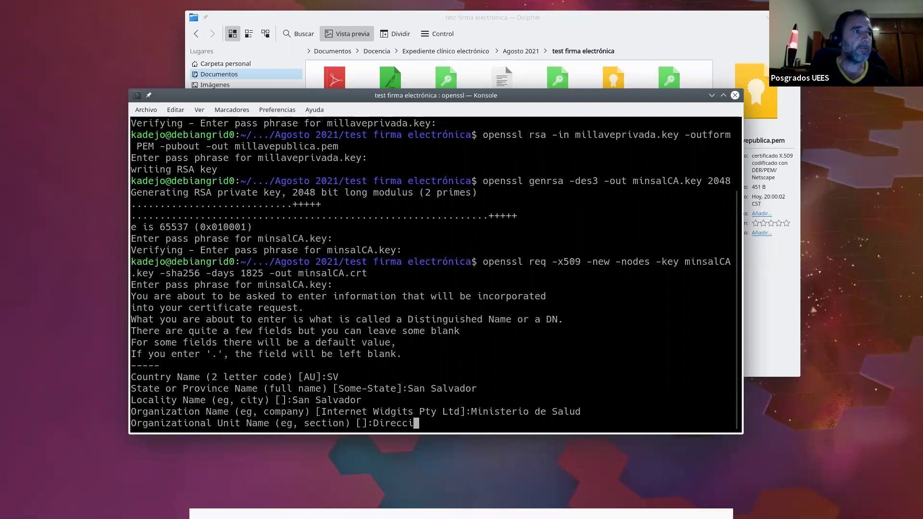
text(on )
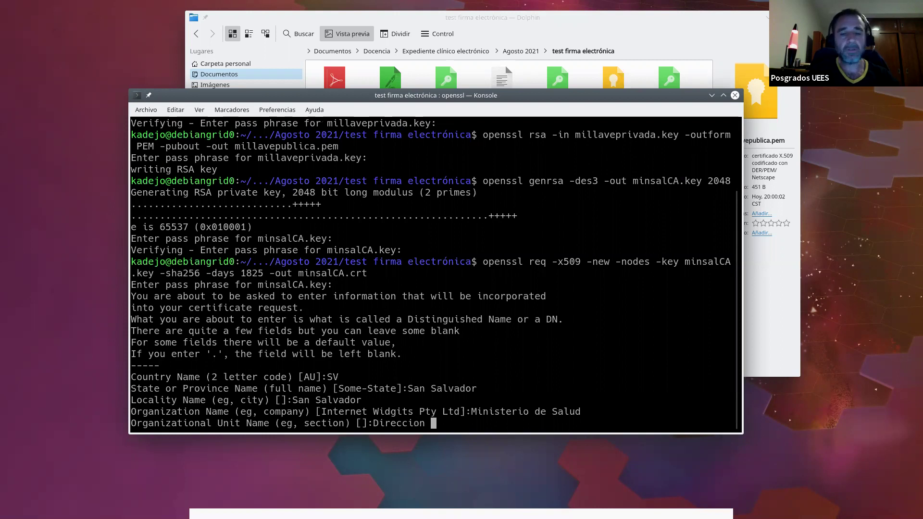
text(de Tecnologias de Informaci)
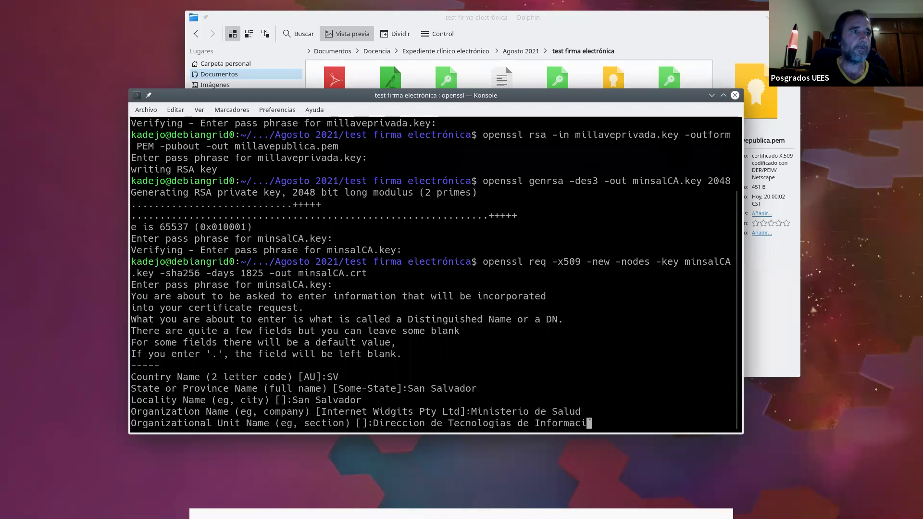
text(on y Comunicaciones)
key(Return)
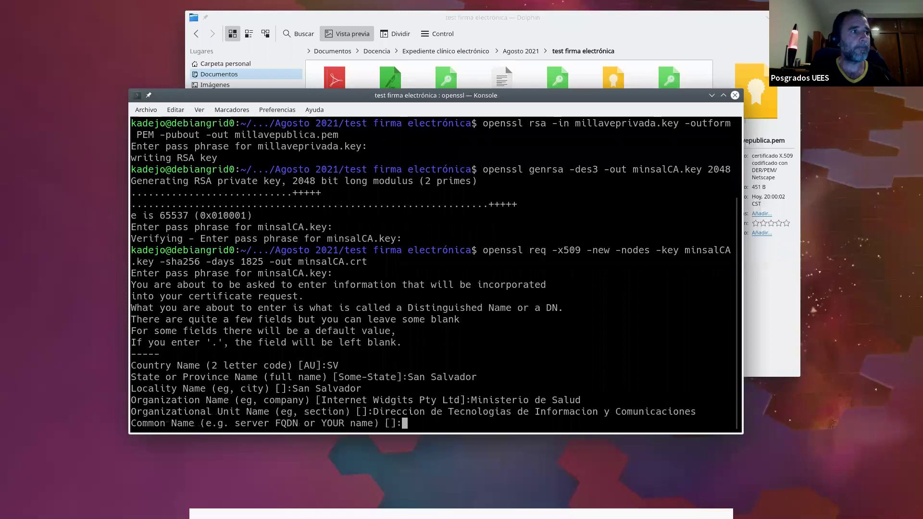